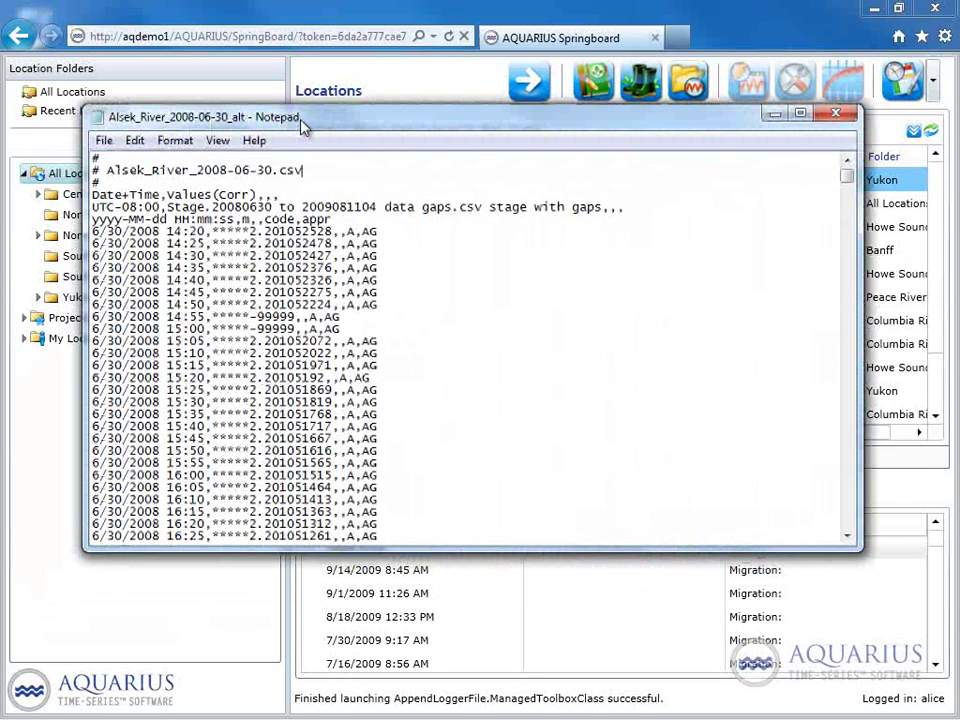
Examine the comment lines, header rows and data columns of the Alsek_River_2008-06-30_alt text file.
{"action": "left_click_drag", "start_coordinate": [306, 122], "coordinate": [273, 103]}
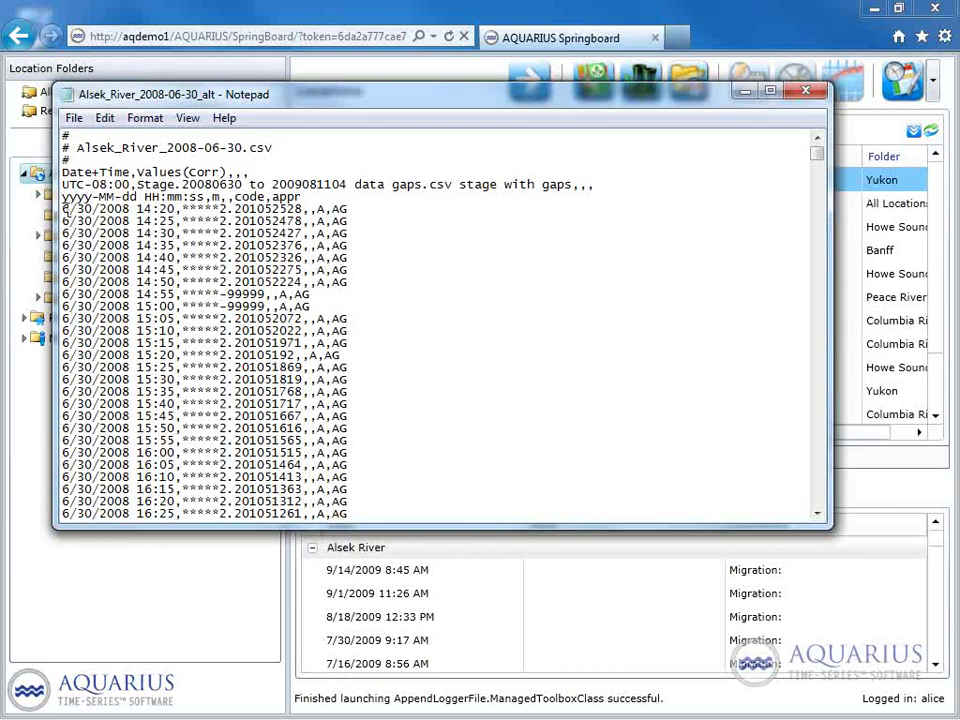
{"action": "left_click_drag", "start_coordinate": [63, 207], "coordinate": [303, 209]}
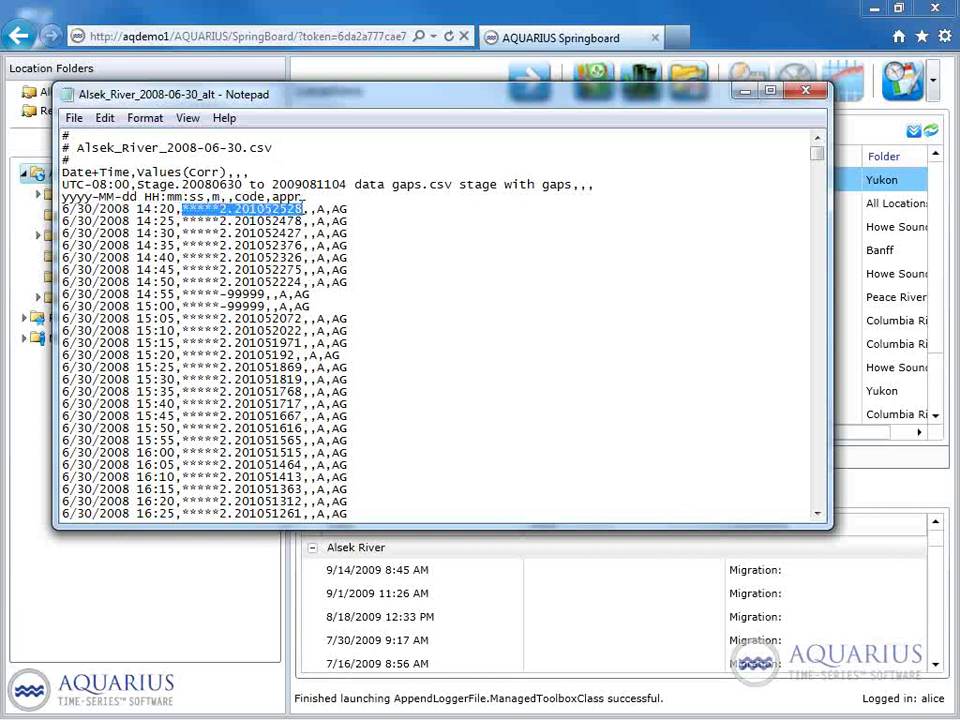
{"action": "left_click", "coordinate": [304, 209]}
{"action": "key", "text": "shift+End"}
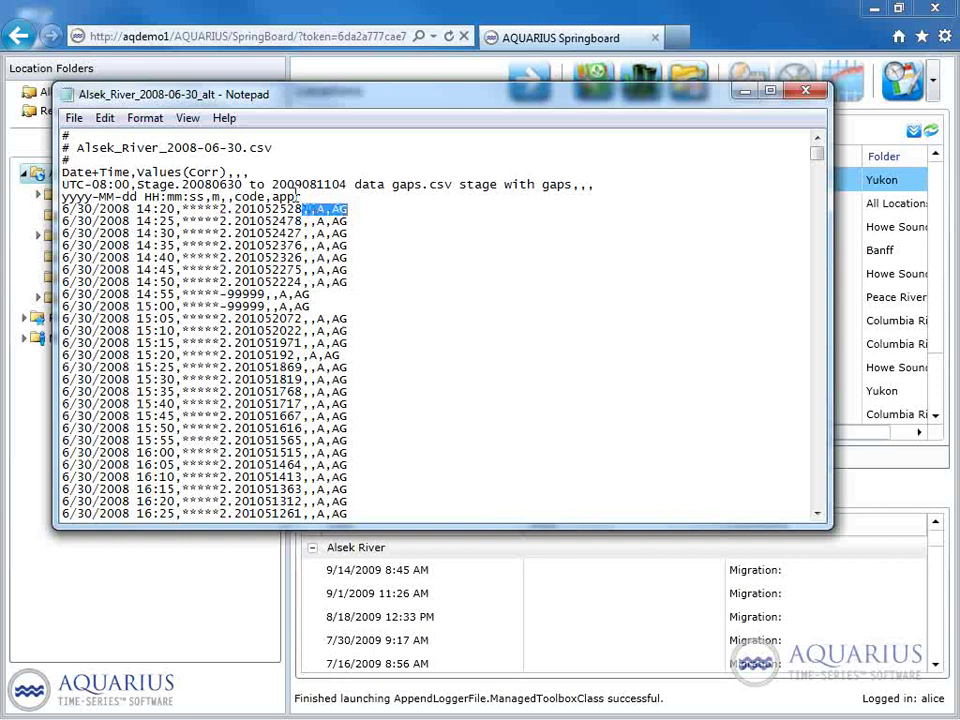
{"action": "left_click", "coordinate": [304, 197]}
{"action": "left_click_drag", "start_coordinate": [304, 197], "coordinate": [58, 172]}
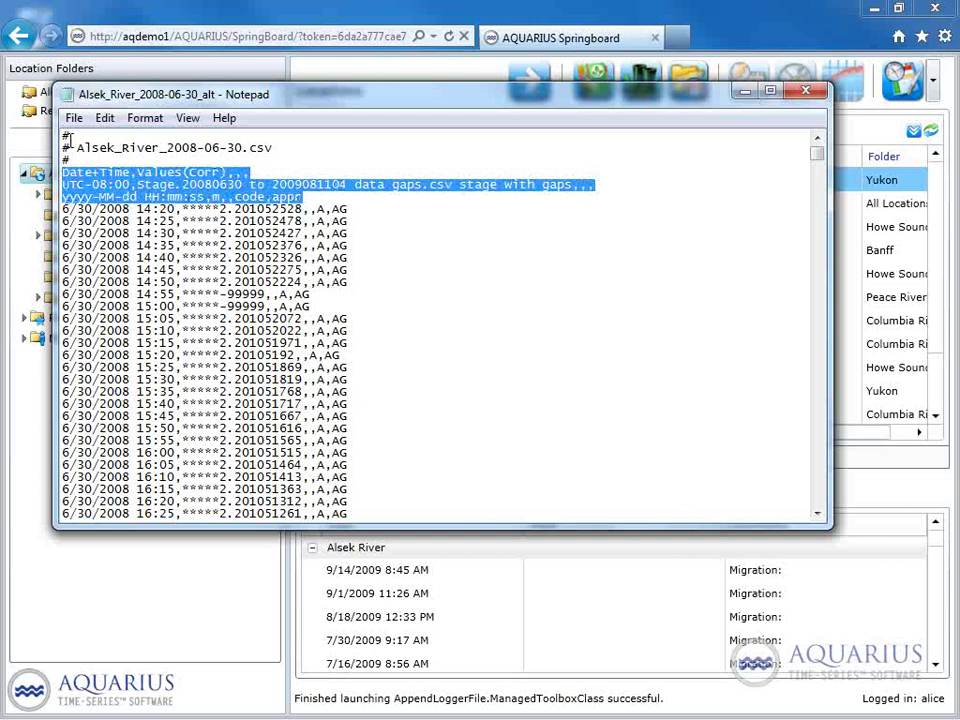
{"action": "left_click_drag", "start_coordinate": [63, 135], "coordinate": [65, 170]}
{"action": "left_click", "coordinate": [93, 161]}
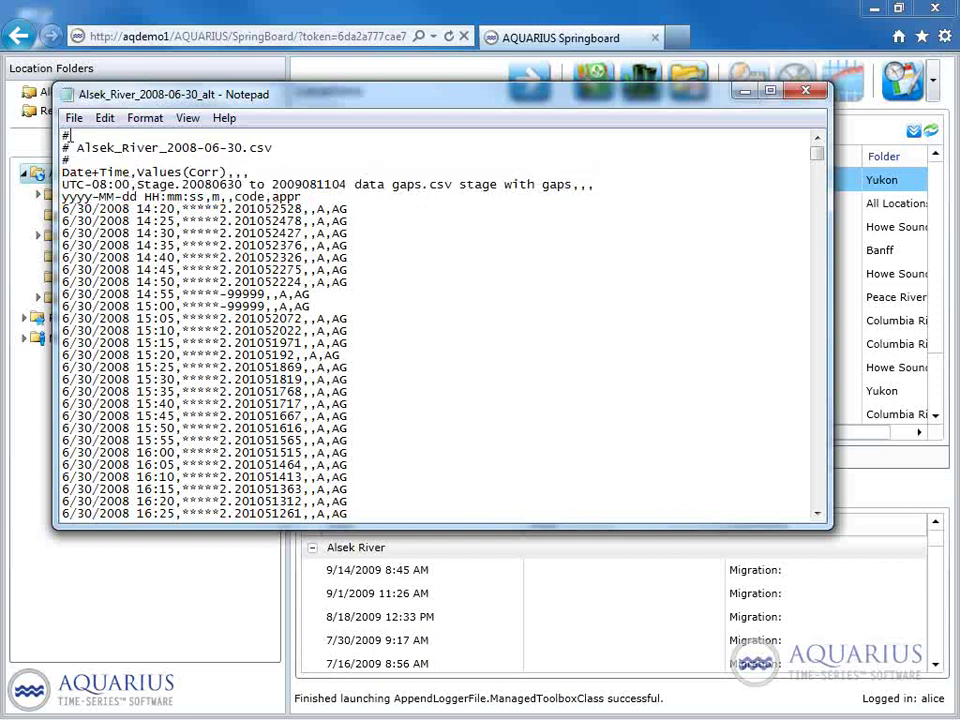
{"action": "left_click", "coordinate": [89, 137]}
{"action": "left_click_drag", "start_coordinate": [555, 100], "coordinate": [0, 150]}
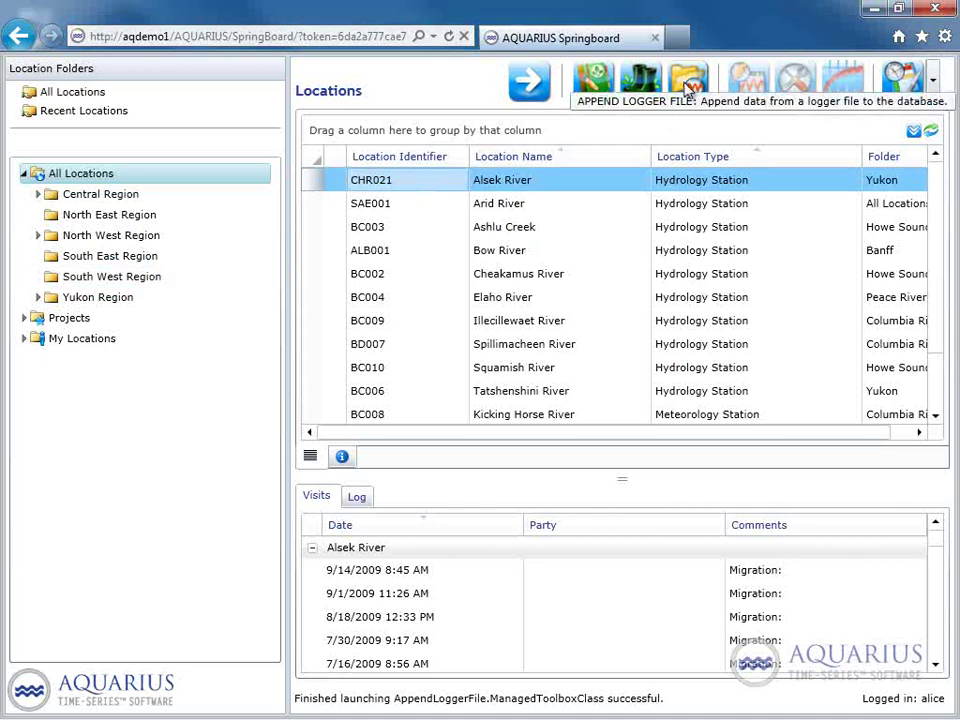
Start Append Logger File for the Alsek River location and choose Alsek_River_2008-06-30_alt as the logger file.
{"action": "left_click", "coordinate": [688, 88]}
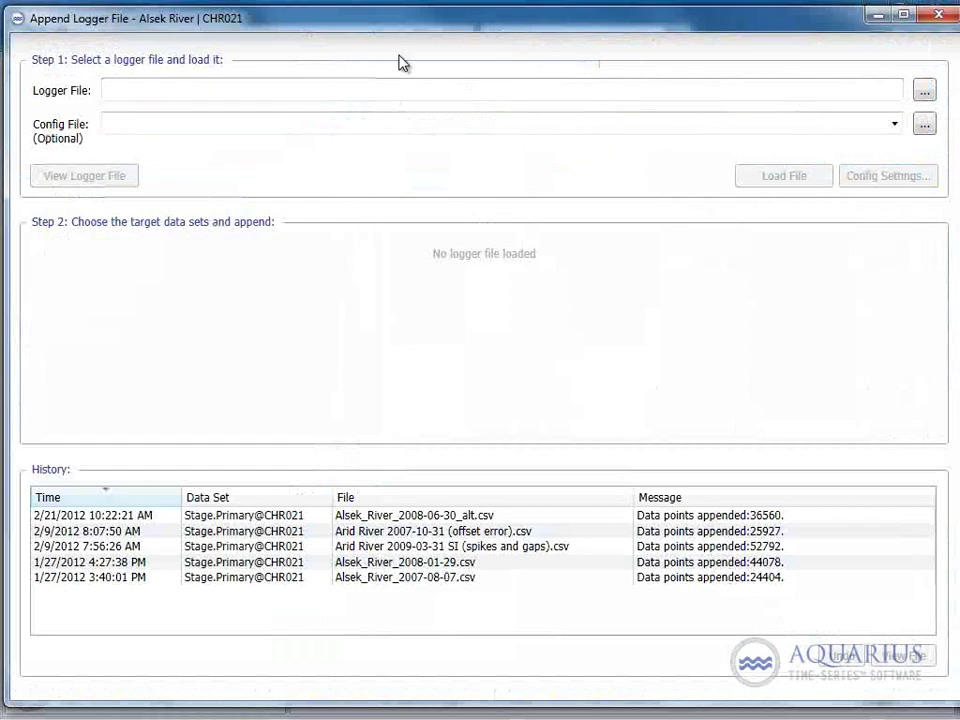
{"action": "left_click", "coordinate": [346, 96]}
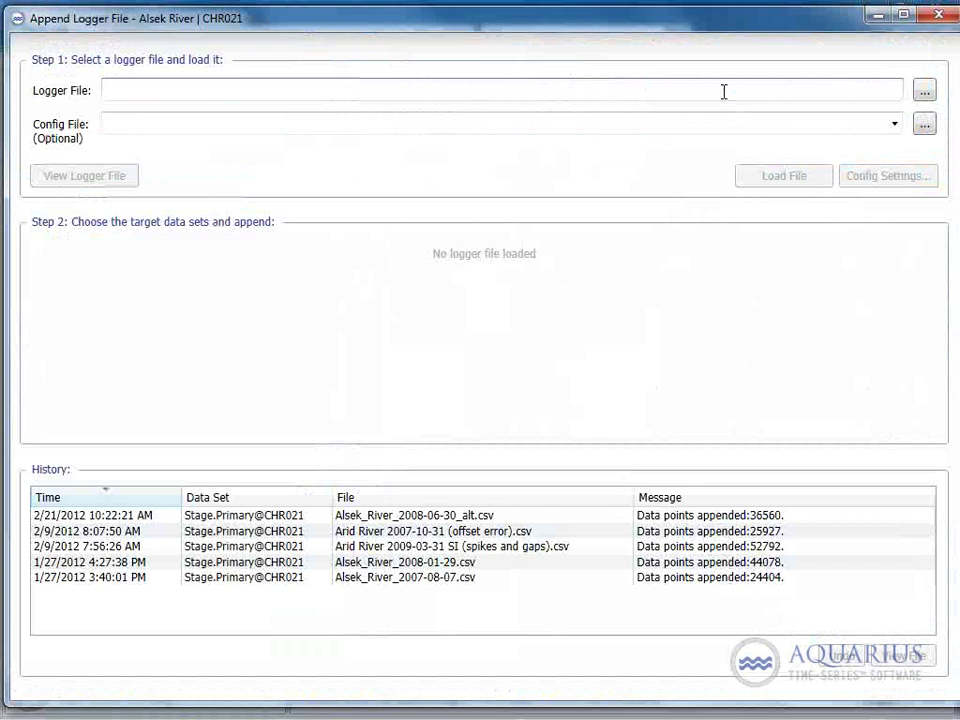
{"action": "left_click", "coordinate": [922, 92]}
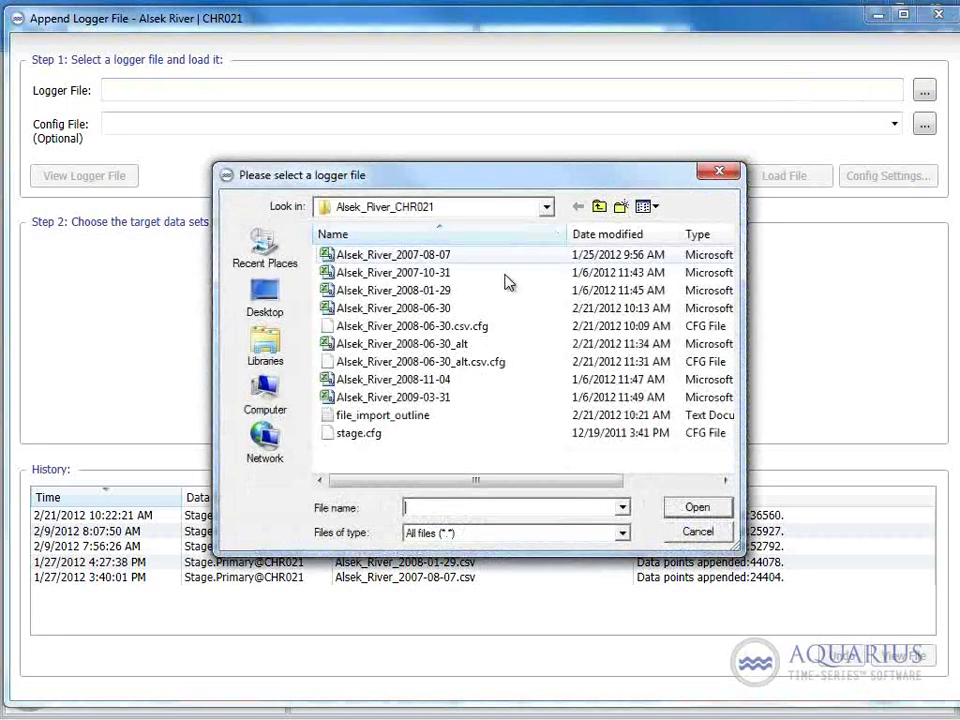
{"action": "left_click", "coordinate": [455, 345]}
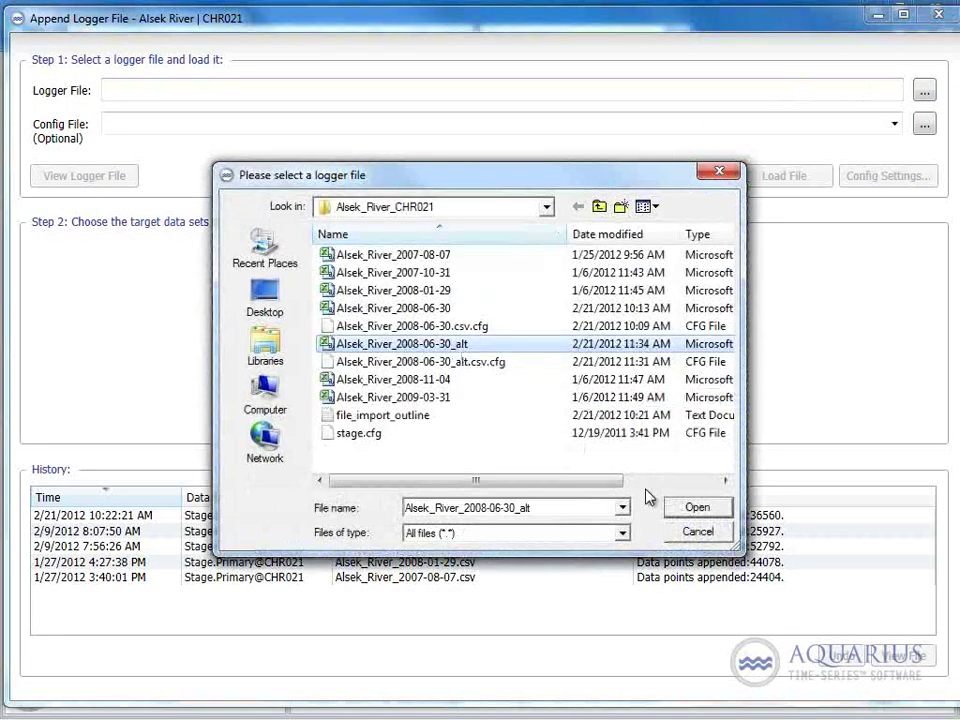
{"action": "left_click", "coordinate": [695, 507]}
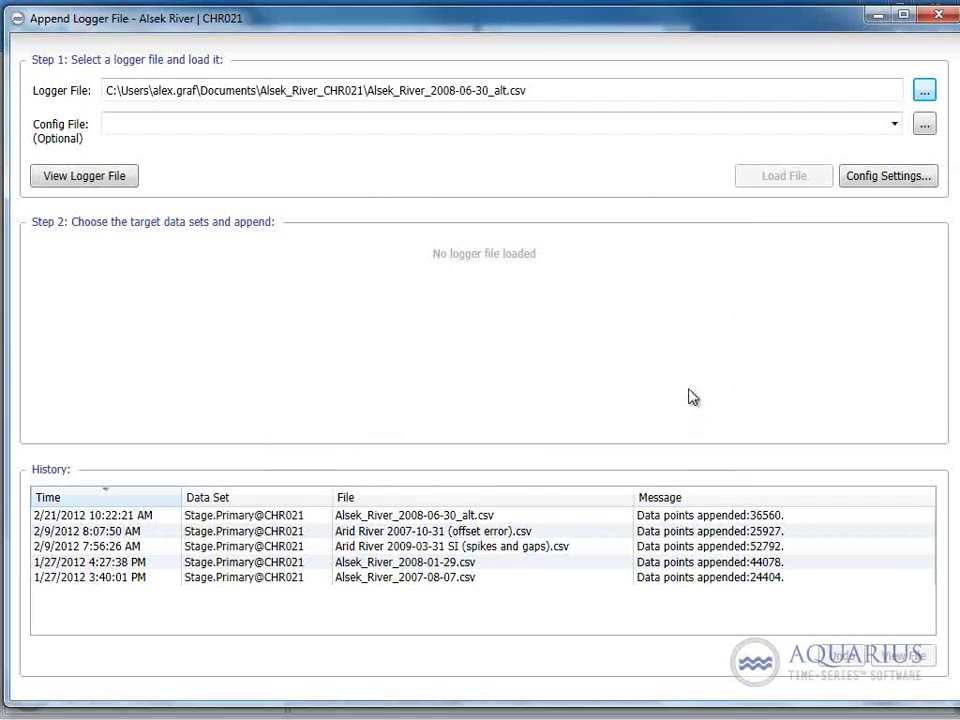
Configure the file import with Text File (CSV, etc) as the time series data type and continue to the import options.
{"action": "left_click", "coordinate": [886, 180]}
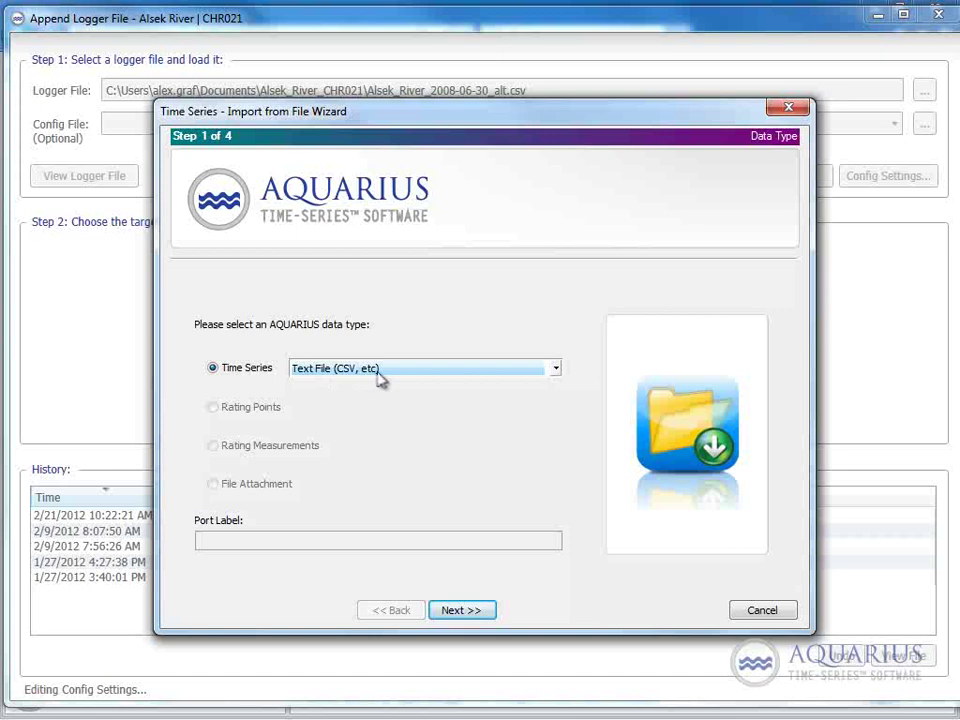
{"action": "left_click", "coordinate": [558, 370]}
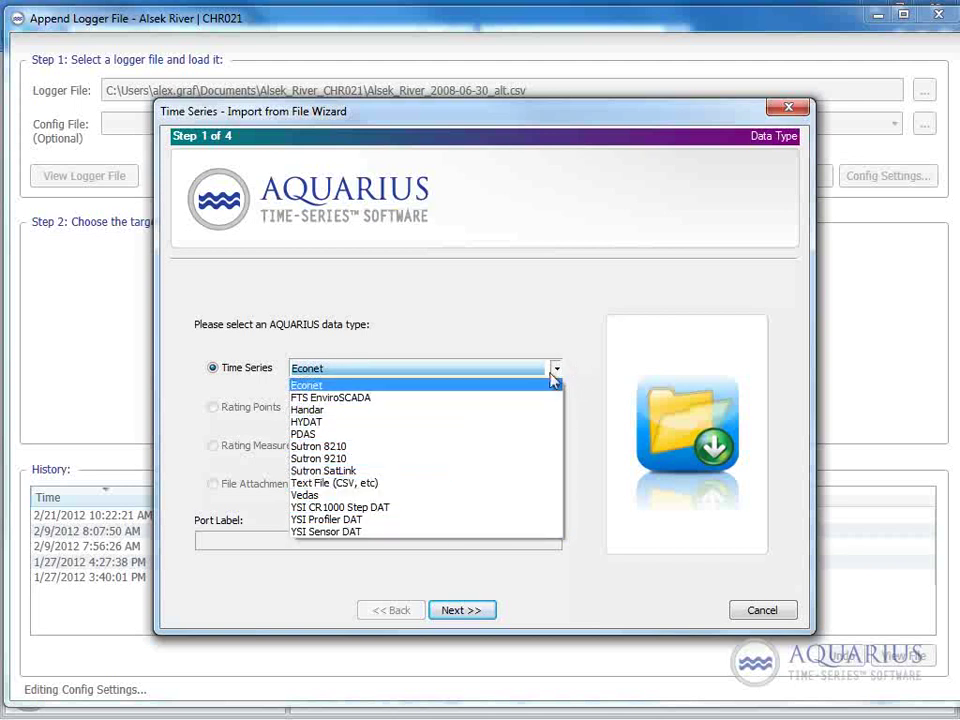
{"action": "left_click", "coordinate": [492, 488]}
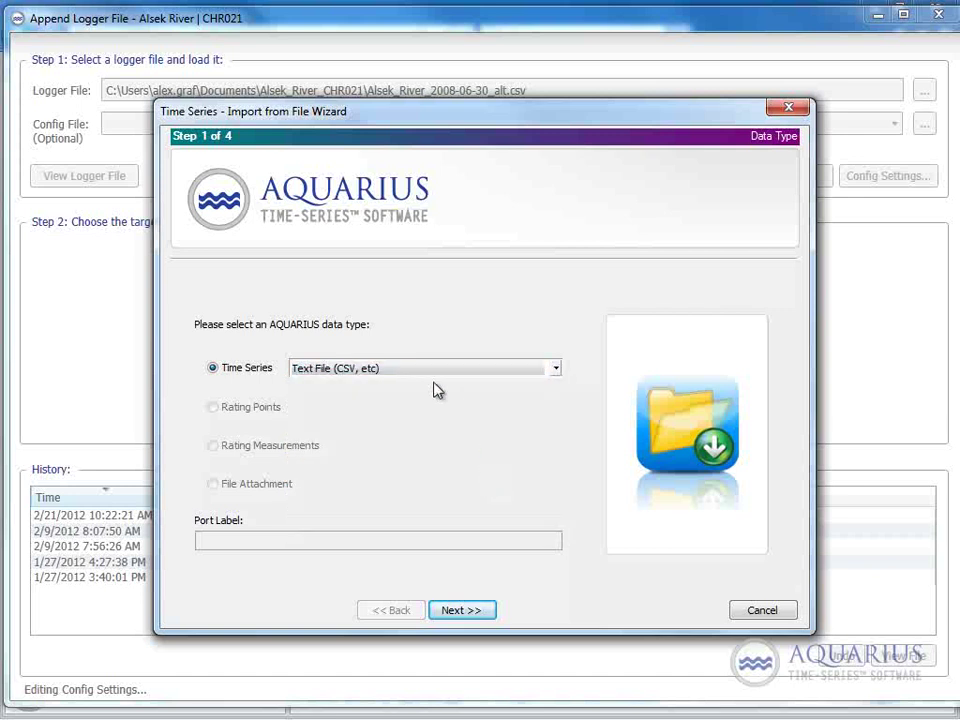
{"action": "left_click", "coordinate": [468, 612]}
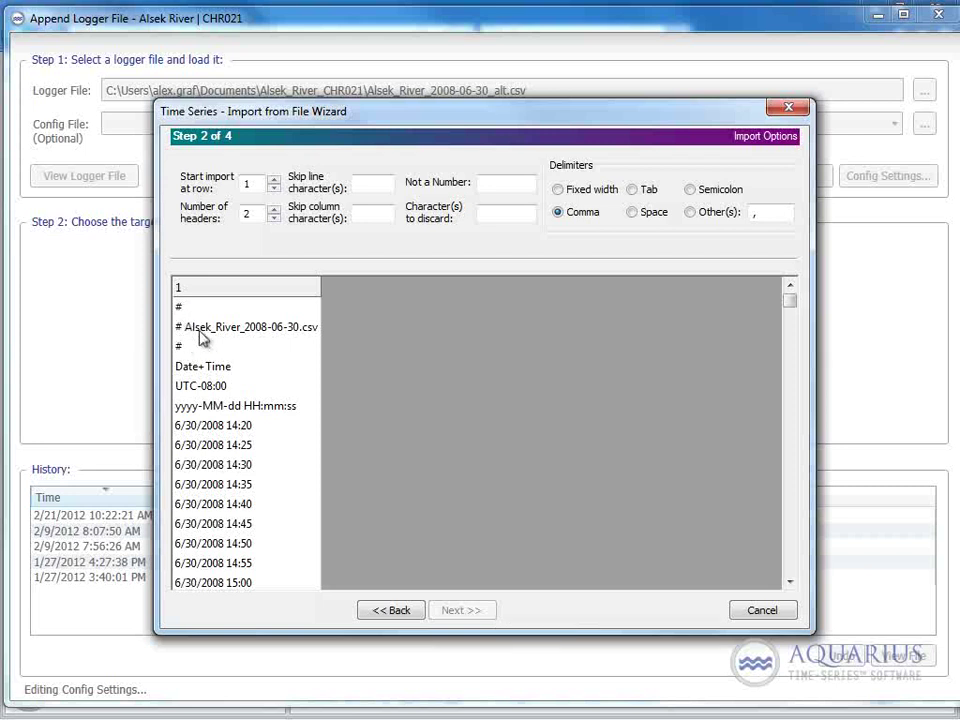
Skip lines marked with the # character and start the import at row 4.
{"action": "left_click", "coordinate": [363, 183]}
{"action": "type", "text": "#"}
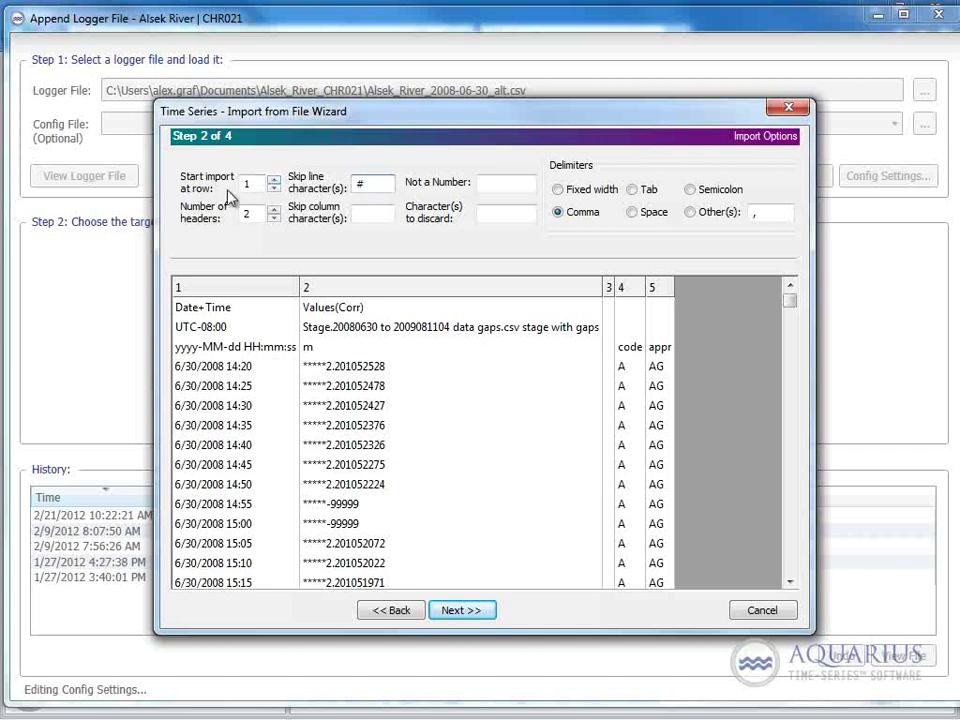
{"action": "left_click", "coordinate": [275, 182]}
{"action": "left_click", "coordinate": [275, 182]}
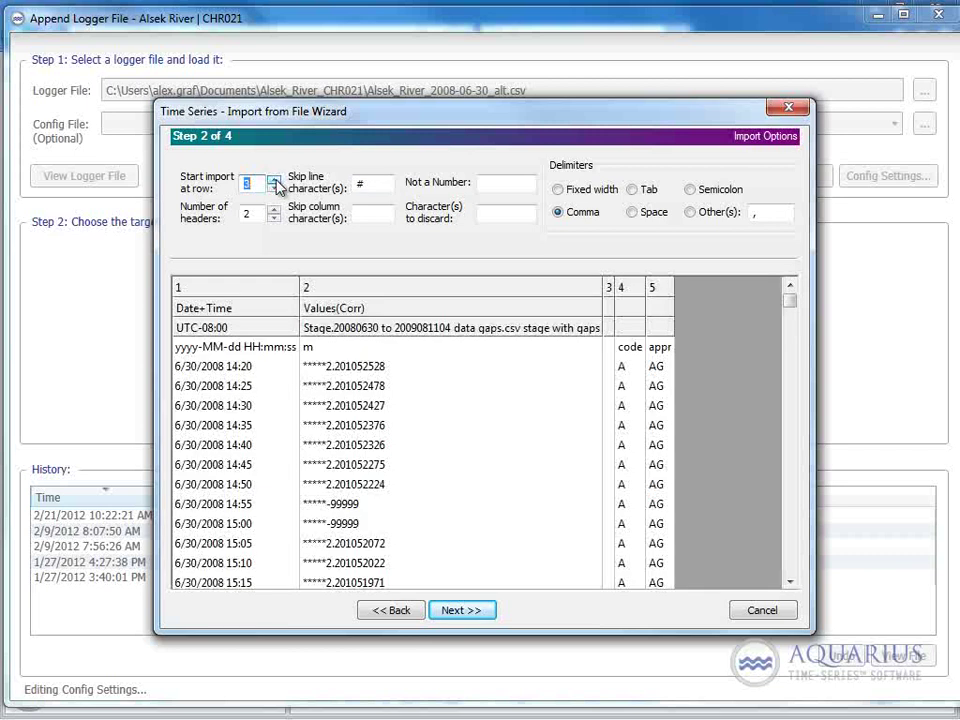
{"action": "left_click", "coordinate": [275, 182]}
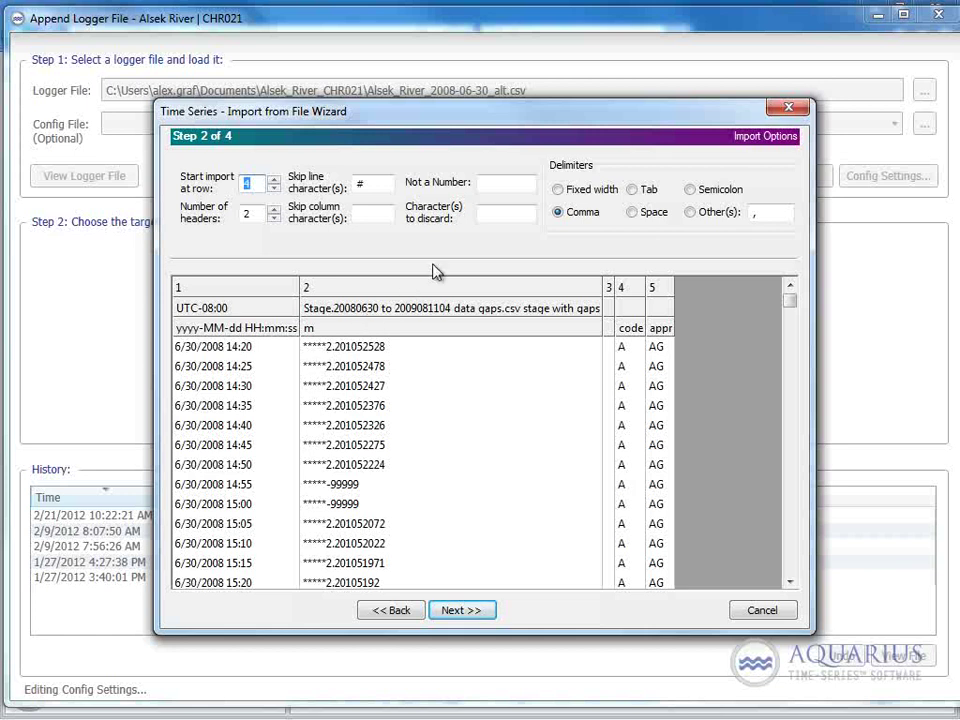
Discard the * character, treat -99999 as Not a Number, and proceed to the column parameters.
{"action": "left_click", "coordinate": [498, 213]}
{"action": "type", "text": "*"}
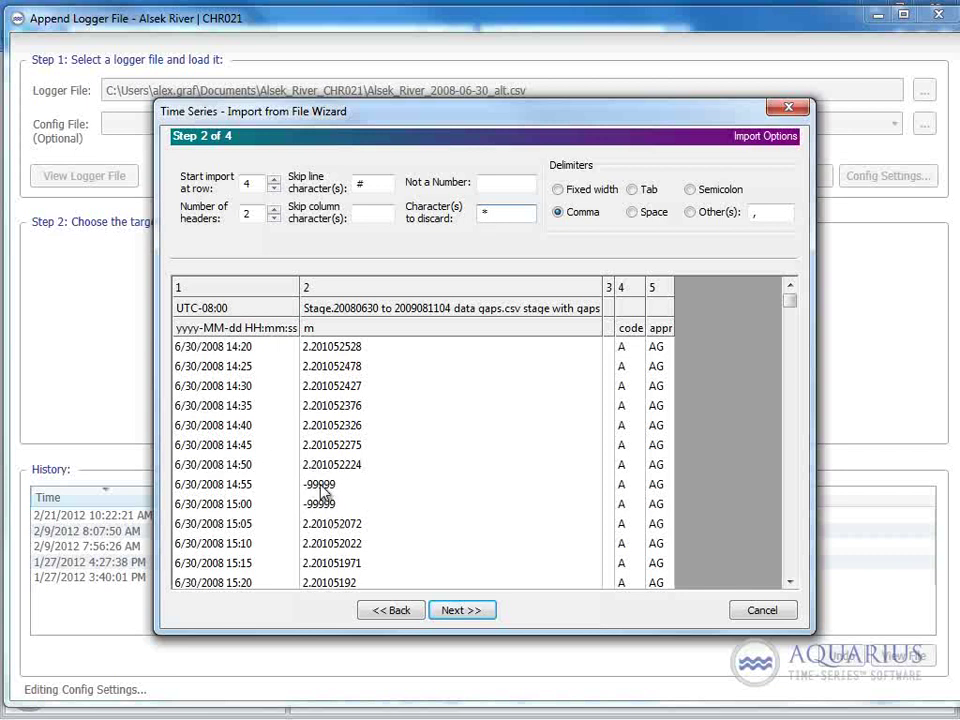
{"action": "type", "text": "*"}
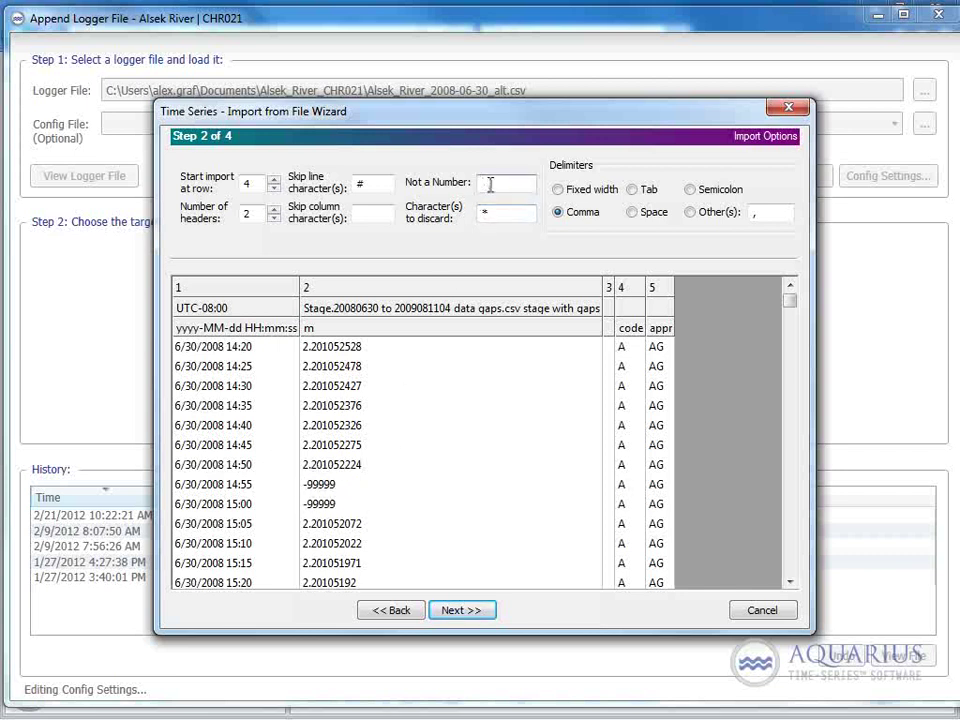
{"action": "left_click", "coordinate": [489, 184]}
{"action": "type", "text": "-99999"}
{"action": "left_click", "coordinate": [380, 215]}
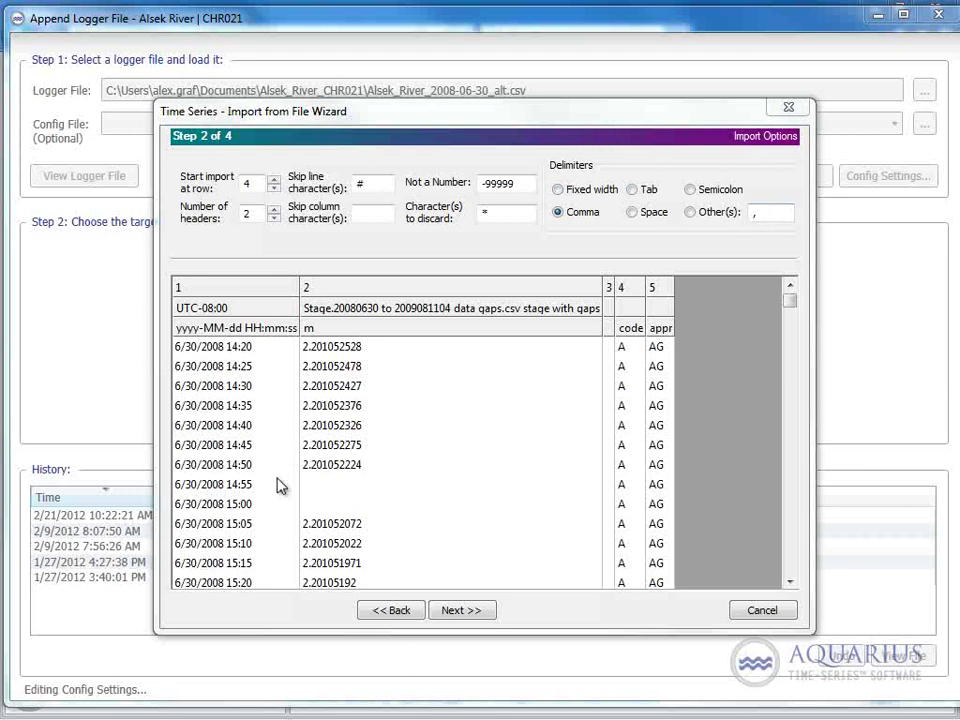
{"action": "left_click", "coordinate": [474, 615]}
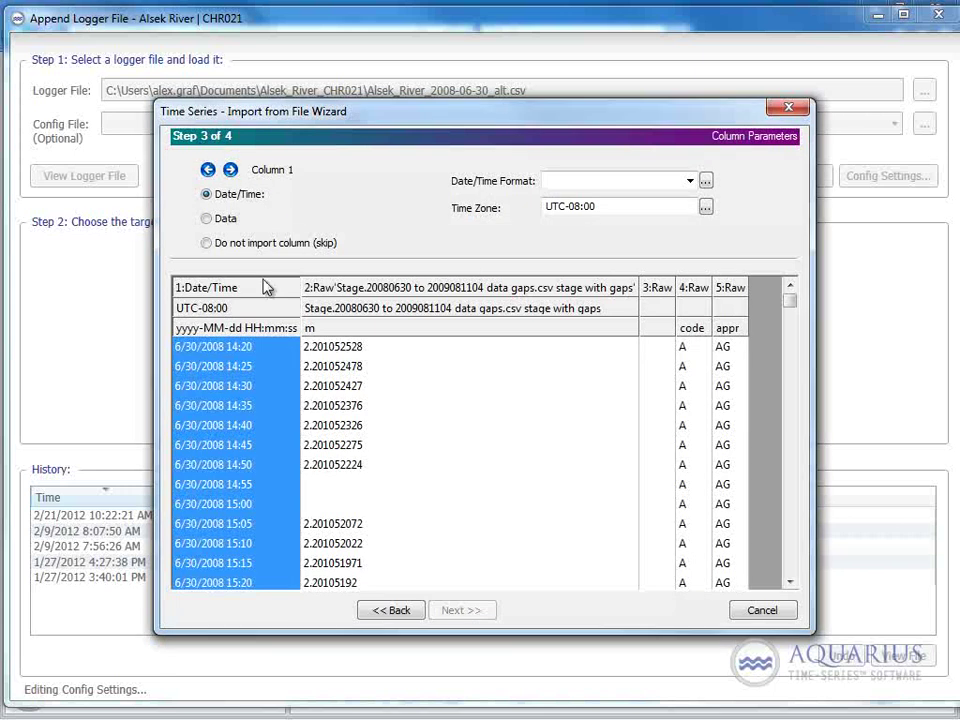
Review the import parameters of columns 2 through 5.
{"action": "left_click", "coordinate": [333, 298]}
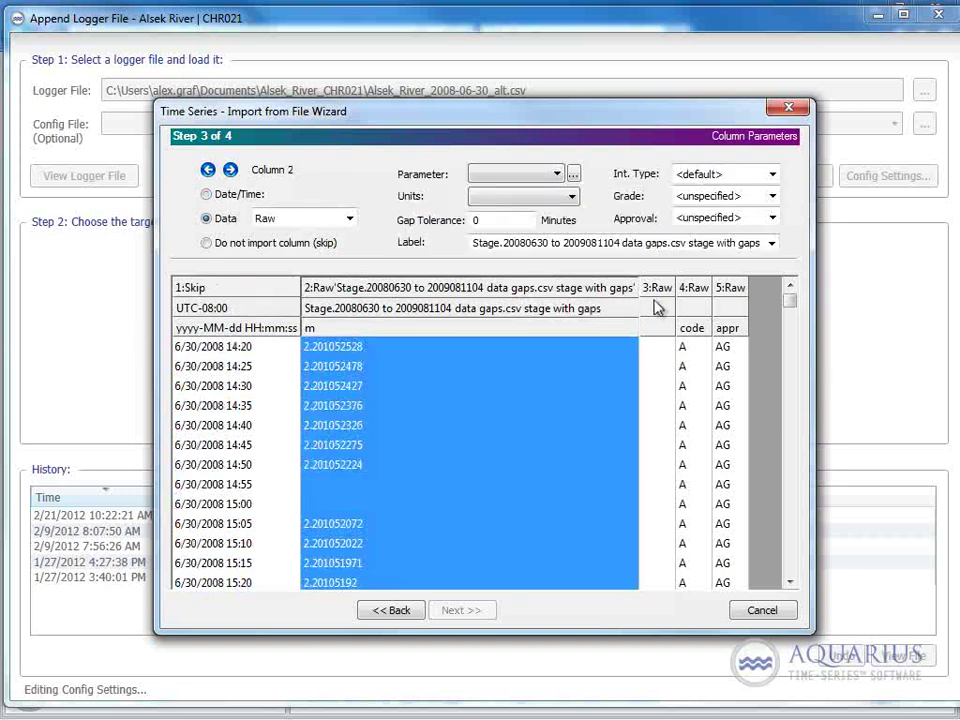
{"action": "left_click", "coordinate": [657, 302]}
{"action": "left_click", "coordinate": [694, 304]}
{"action": "left_click", "coordinate": [720, 307]}
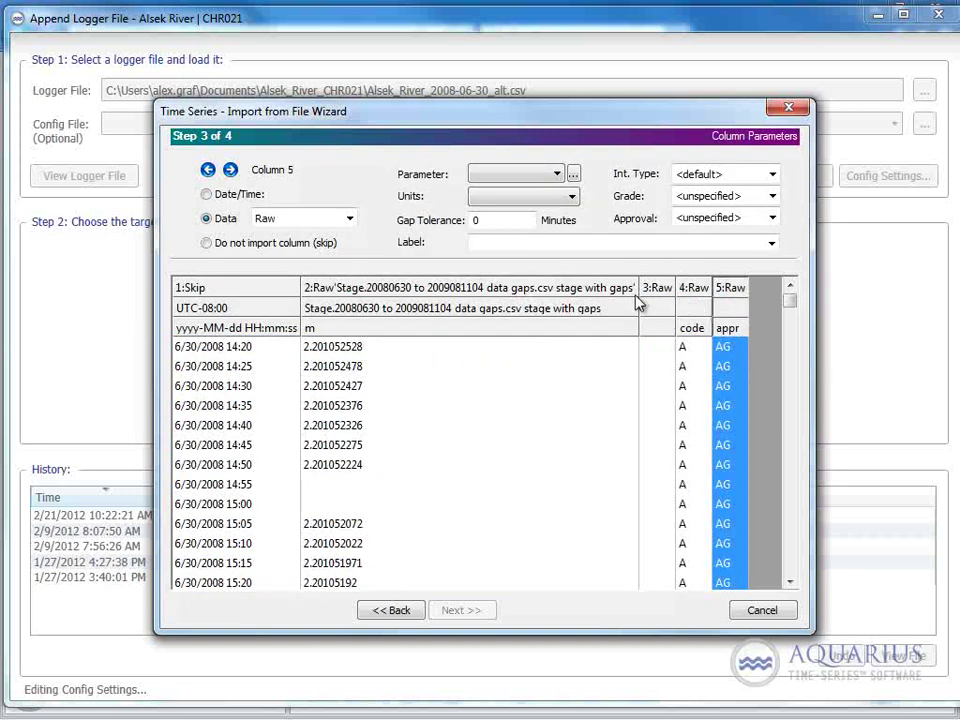
Set column 1 as Date/Time and pick mm/dd/yyyy from the list of date/time formats.
{"action": "left_click", "coordinate": [220, 298]}
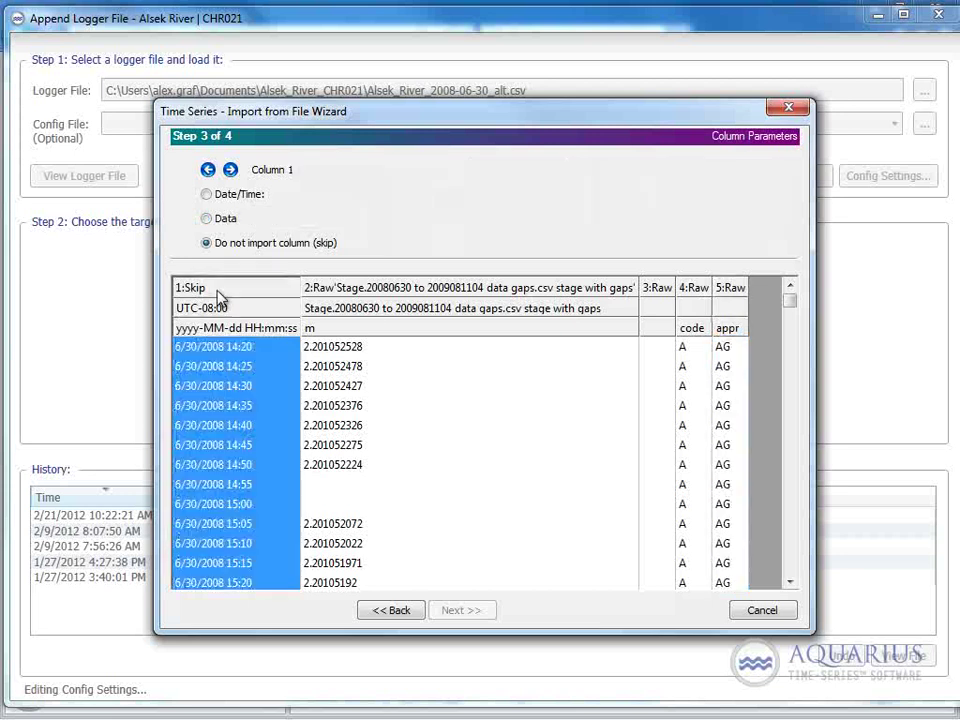
{"action": "left_click", "coordinate": [222, 201]}
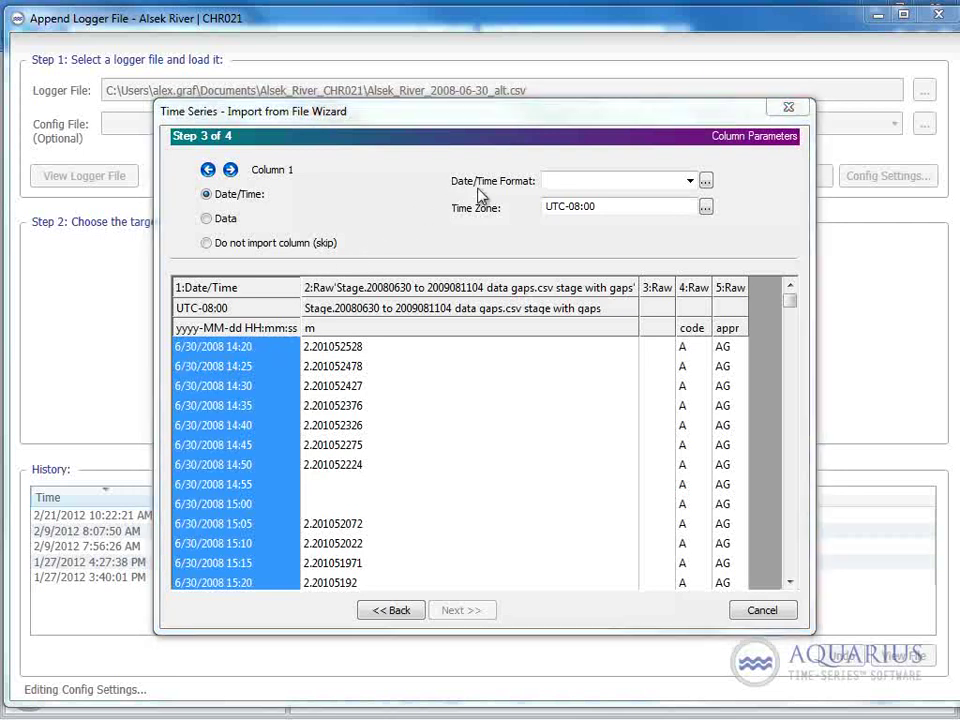
{"action": "left_click", "coordinate": [705, 182]}
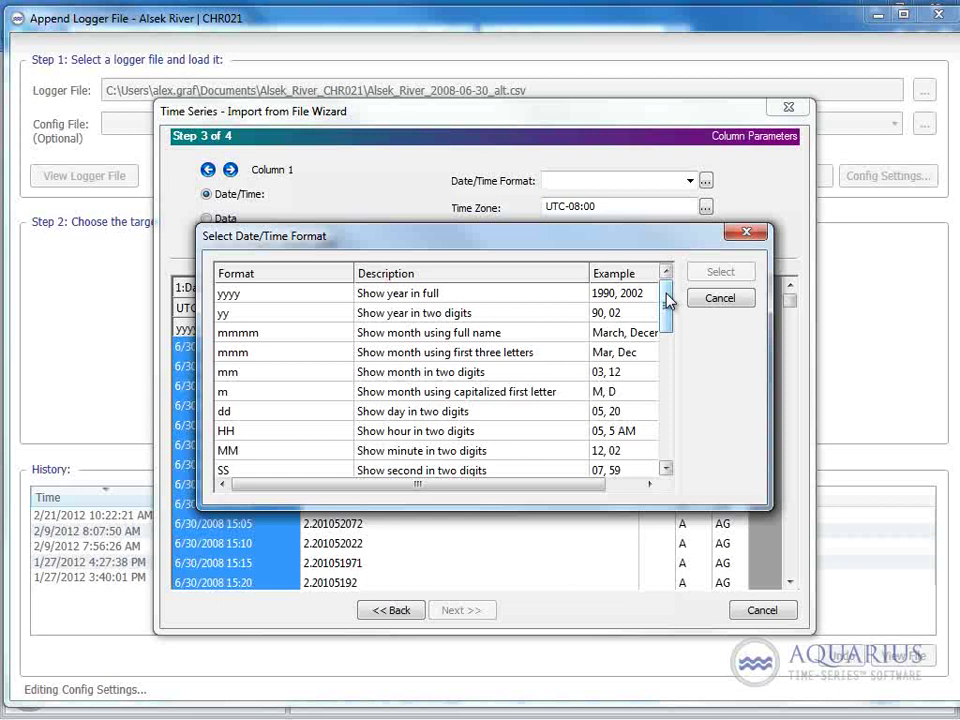
{"action": "left_click_drag", "start_coordinate": [667, 302], "coordinate": [668, 435]}
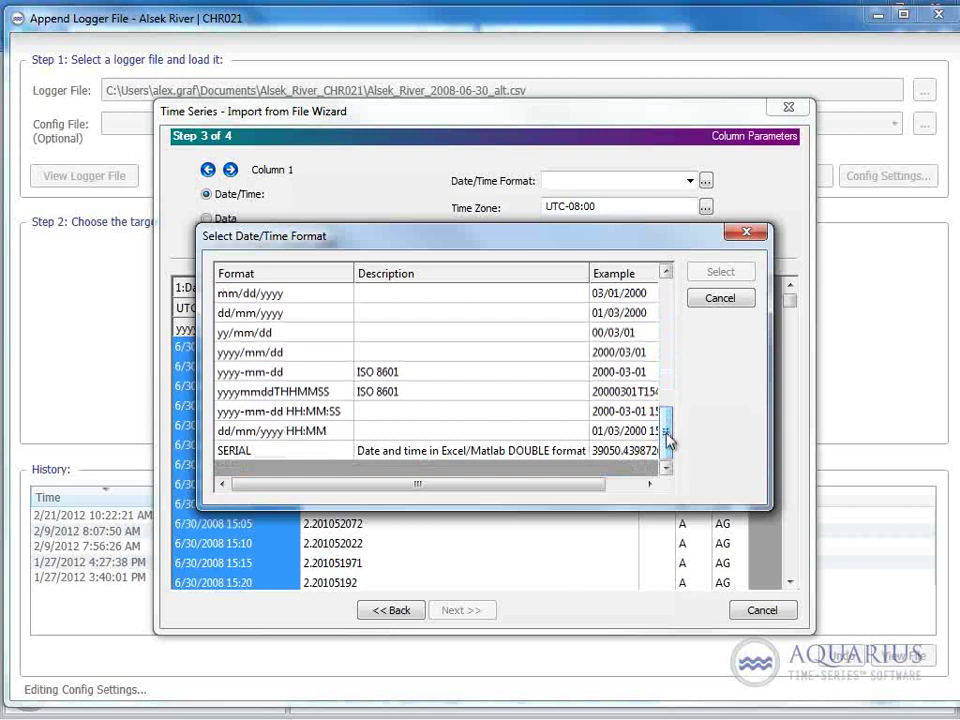
{"action": "left_click_drag", "start_coordinate": [668, 437], "coordinate": [668, 437]}
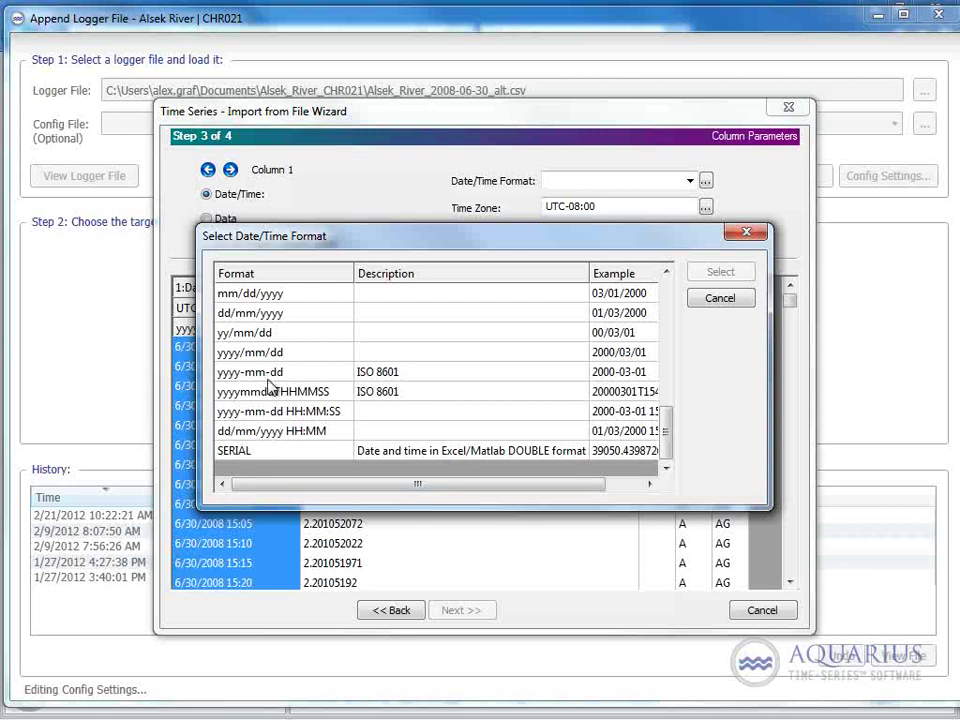
{"action": "left_click", "coordinate": [263, 295]}
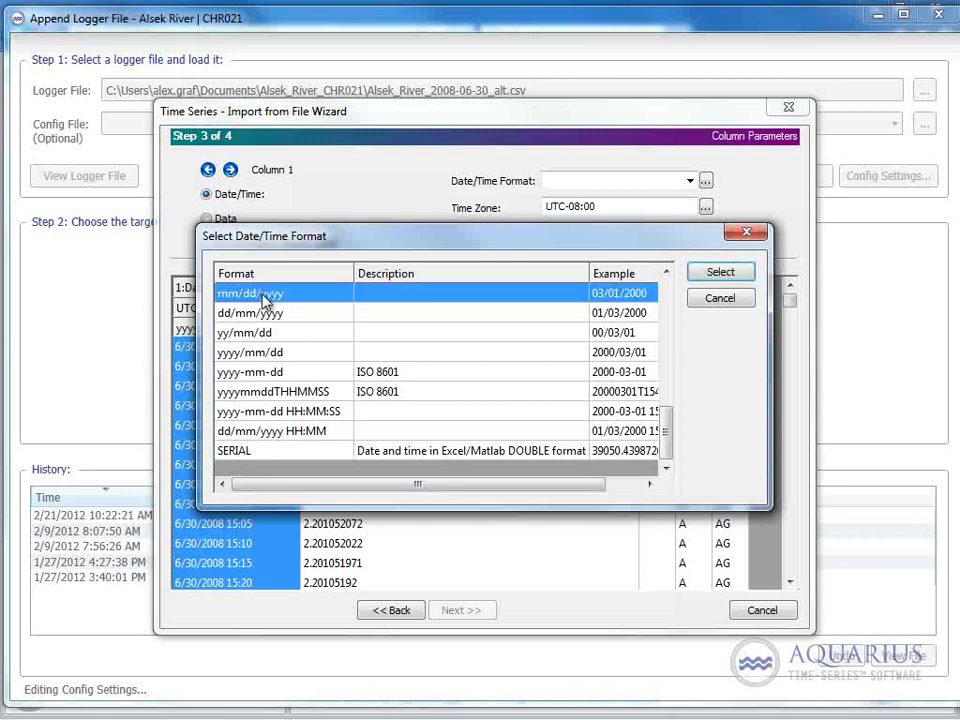
{"action": "left_click", "coordinate": [710, 273]}
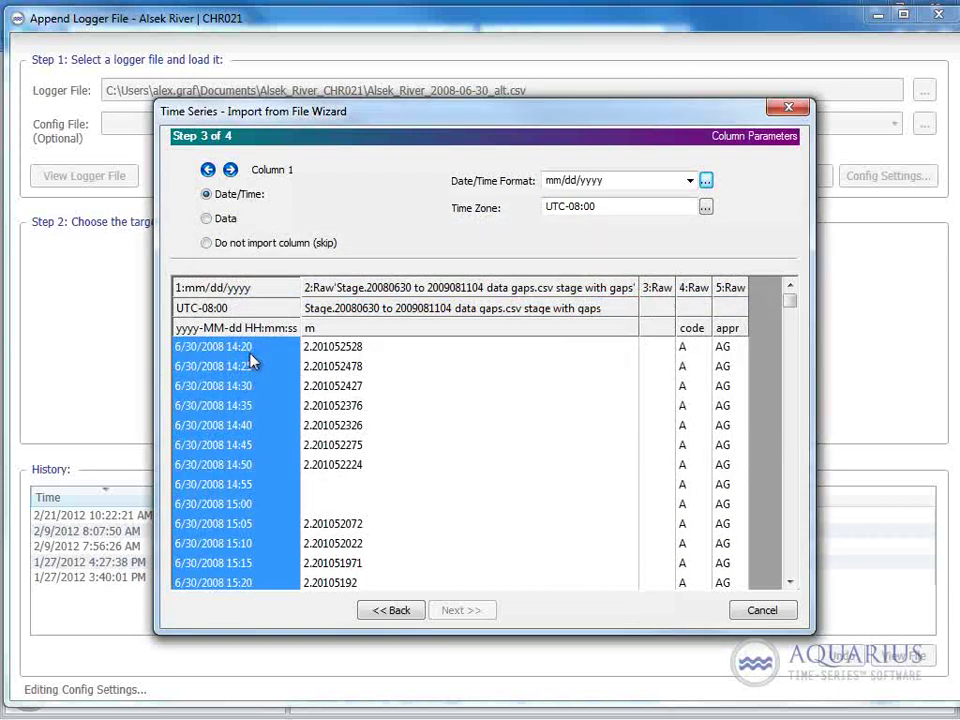
Extend column 1's date/time format to mm/dd/yyyy HH:MM.
{"action": "left_click", "coordinate": [618, 181]}
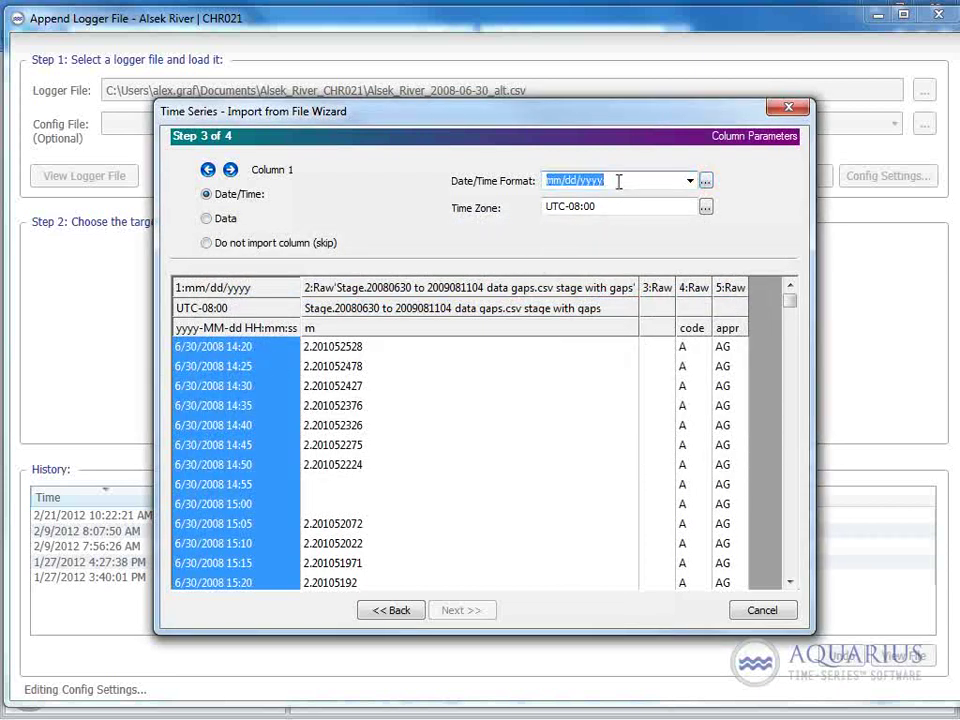
{"action": "left_click", "coordinate": [618, 181]}
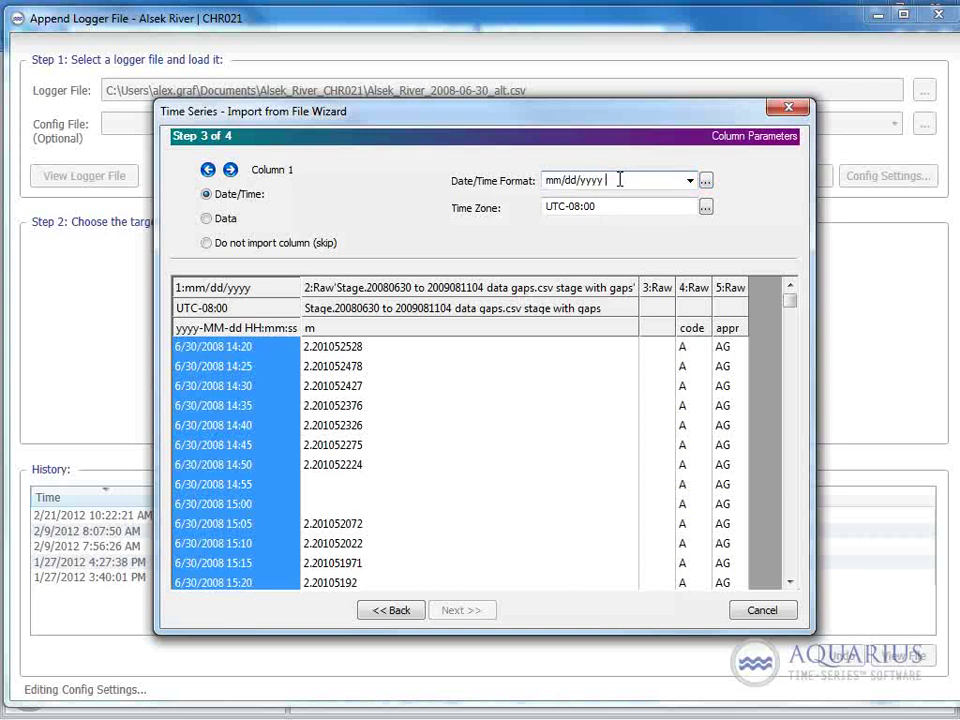
{"action": "type", "text": "HH:MM"}
Replace the time portion of column 1's date/time format with lowercase hh:mm.
{"action": "double_click", "coordinate": [627, 178]}
{"action": "double_click", "coordinate": [548, 180]}
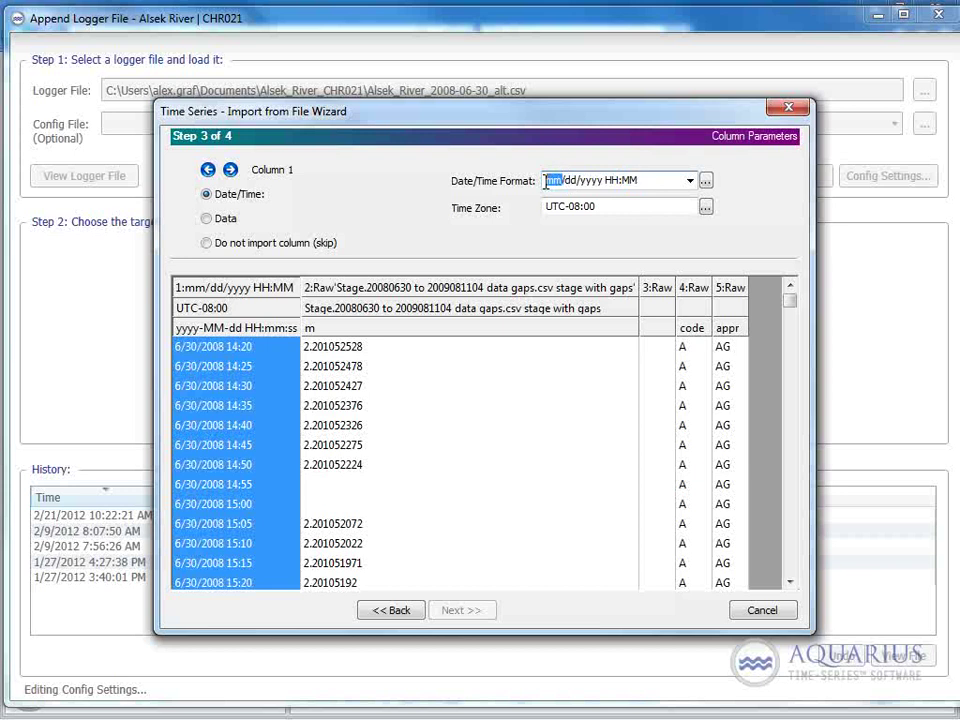
{"action": "left_click_drag", "start_coordinate": [638, 180], "coordinate": [609, 181]}
{"action": "type", "text": "hh:mm"}
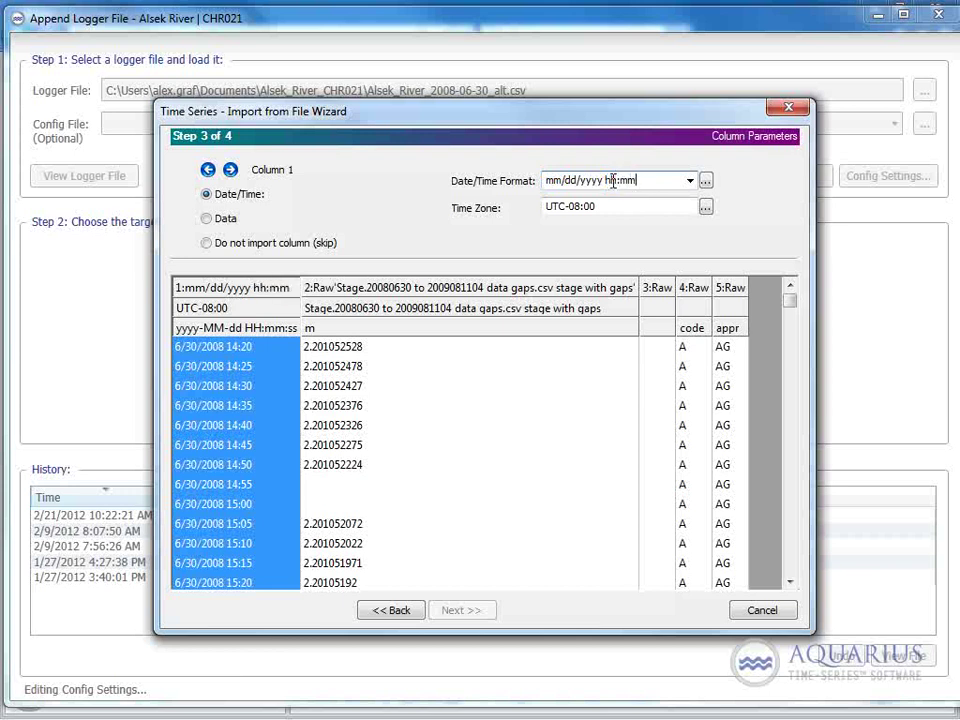
Replace the time portion of column 1's date/time format with uppercase HH:MM and check it against the timestamps.
{"action": "left_click_drag", "start_coordinate": [606, 180], "coordinate": [675, 182]}
{"action": "key", "text": "BackSpace"}
{"action": "type", "text": "HH:MM"}
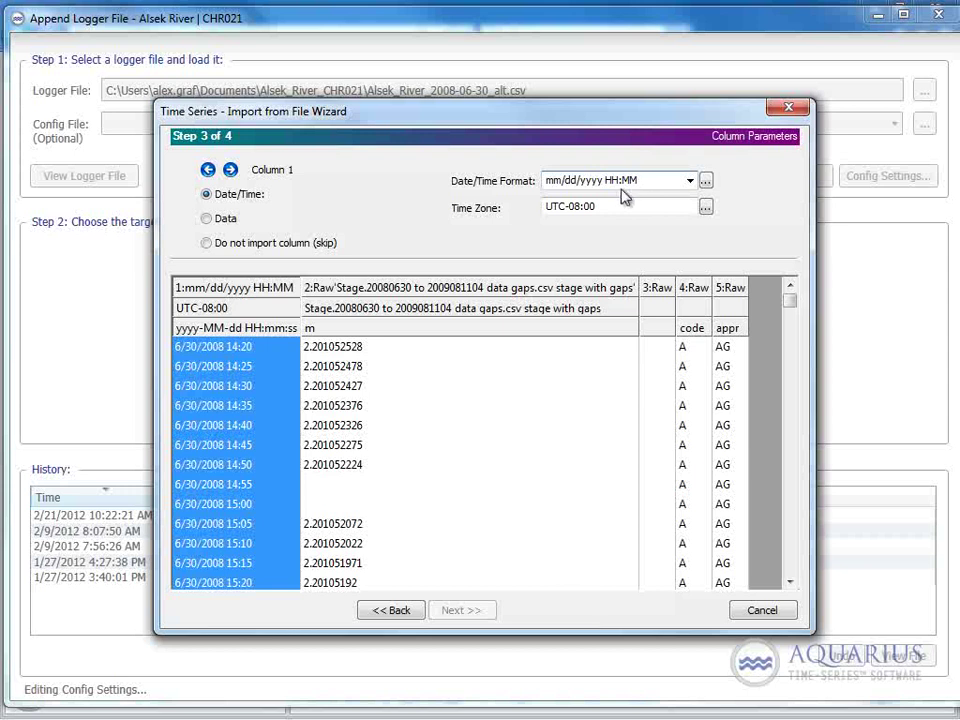
{"action": "left_click", "coordinate": [791, 310]}
{"action": "left_click_drag", "start_coordinate": [791, 310], "coordinate": [790, 364]}
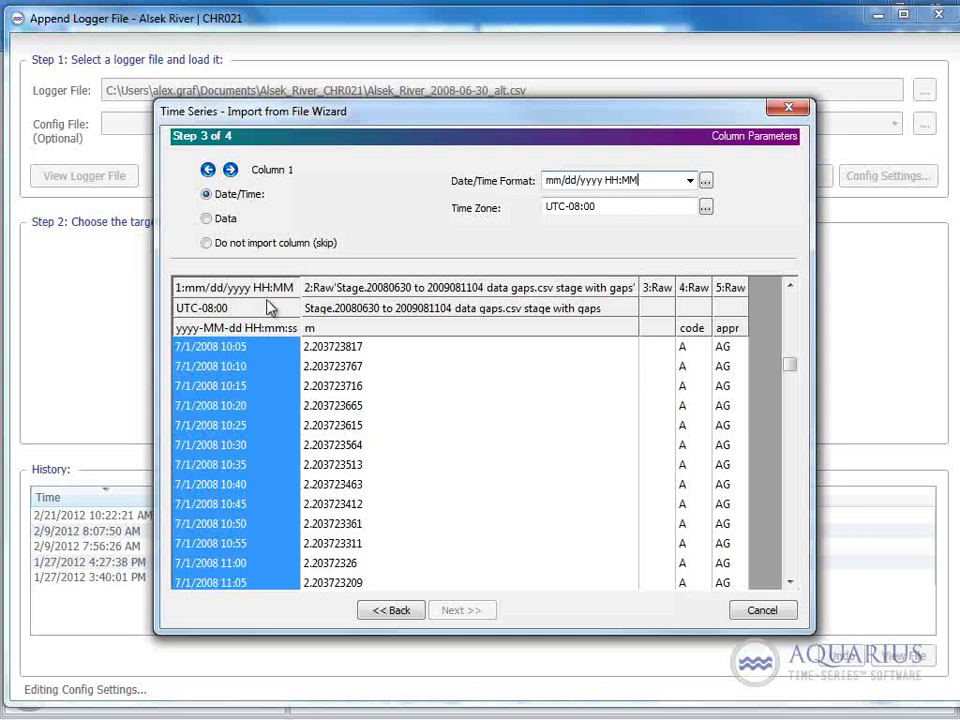
Set column 1's time zone to Mountain Standard Time, UTC-07:00.
{"action": "left_click", "coordinate": [706, 207]}
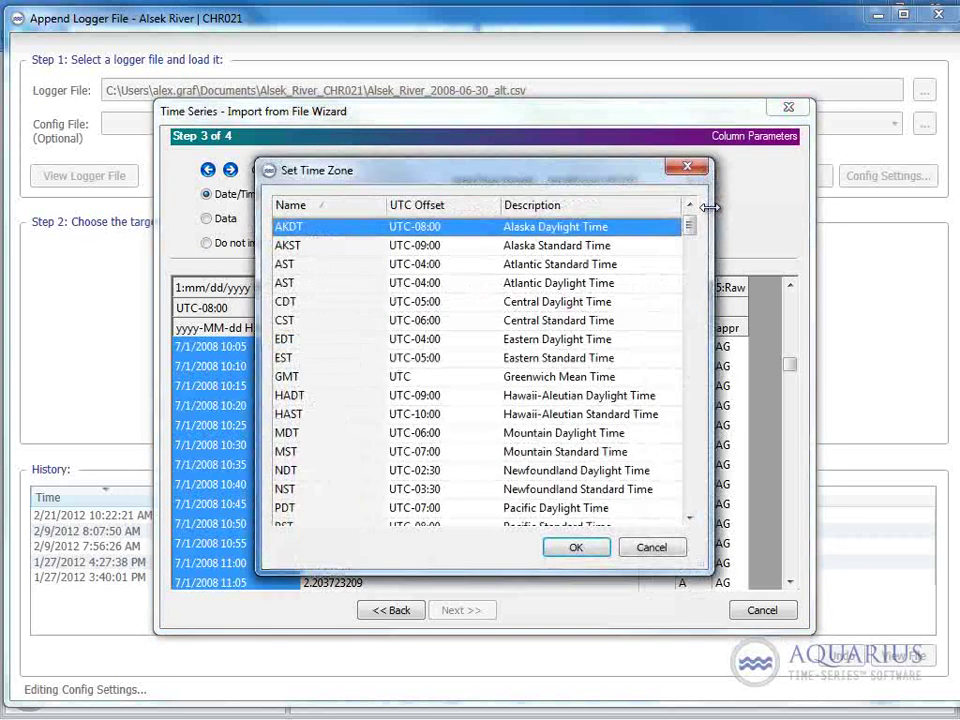
{"action": "left_click", "coordinate": [593, 453]}
{"action": "left_click", "coordinate": [576, 549]}
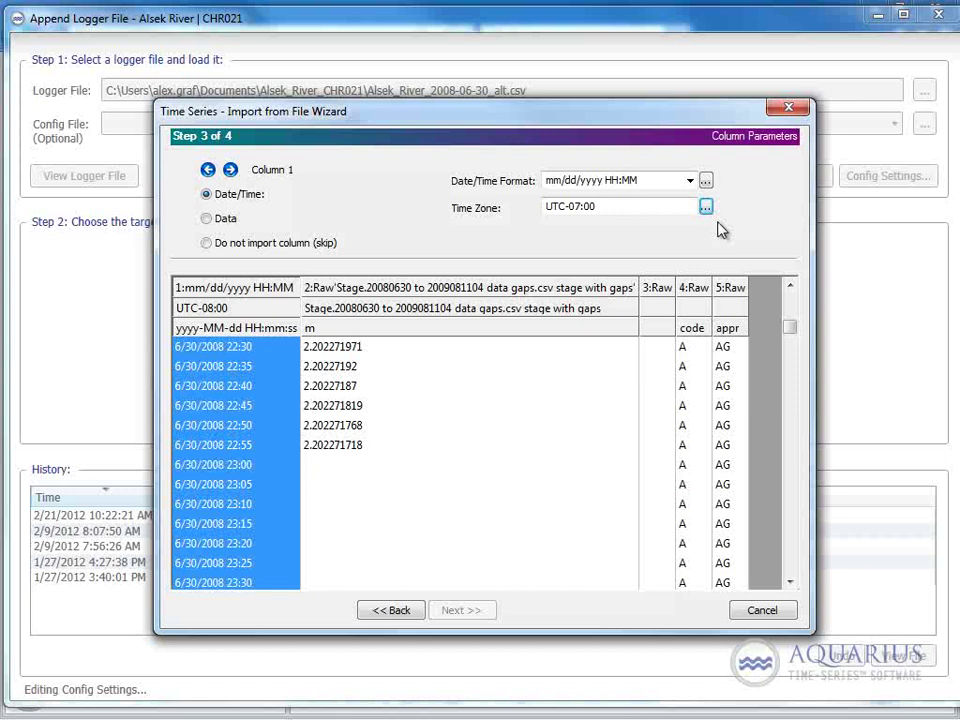
{"action": "left_click", "coordinate": [706, 207]}
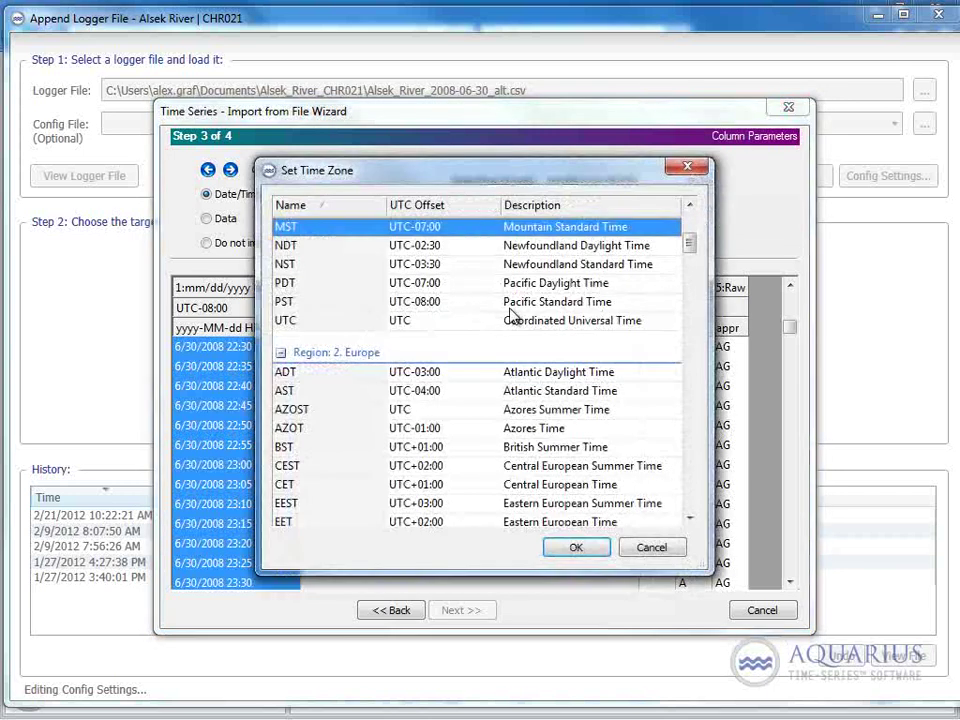
{"action": "left_click", "coordinate": [506, 321]}
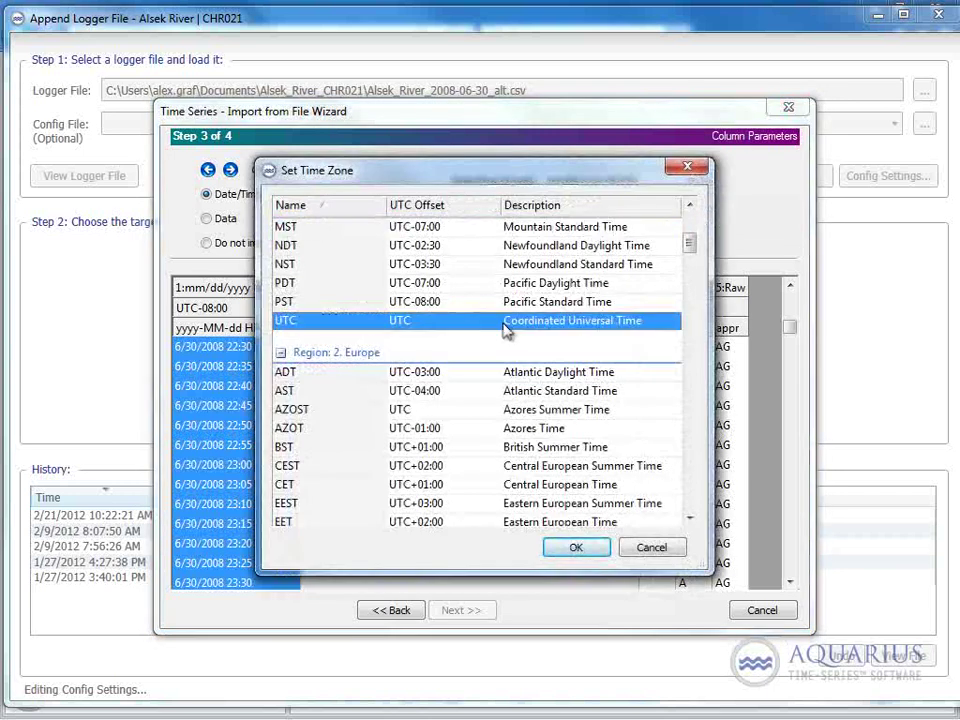
{"action": "left_click", "coordinate": [576, 548]}
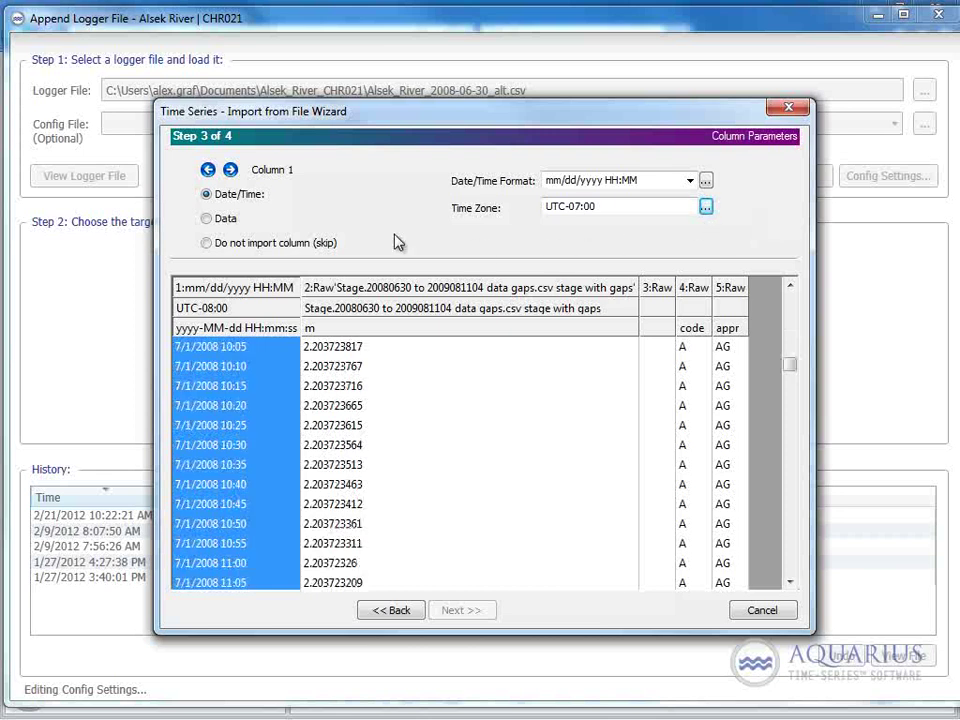
Keep column 2 as Raw data and assign it the Stage parameter, found by searching for "stage".
{"action": "left_click", "coordinate": [360, 299]}
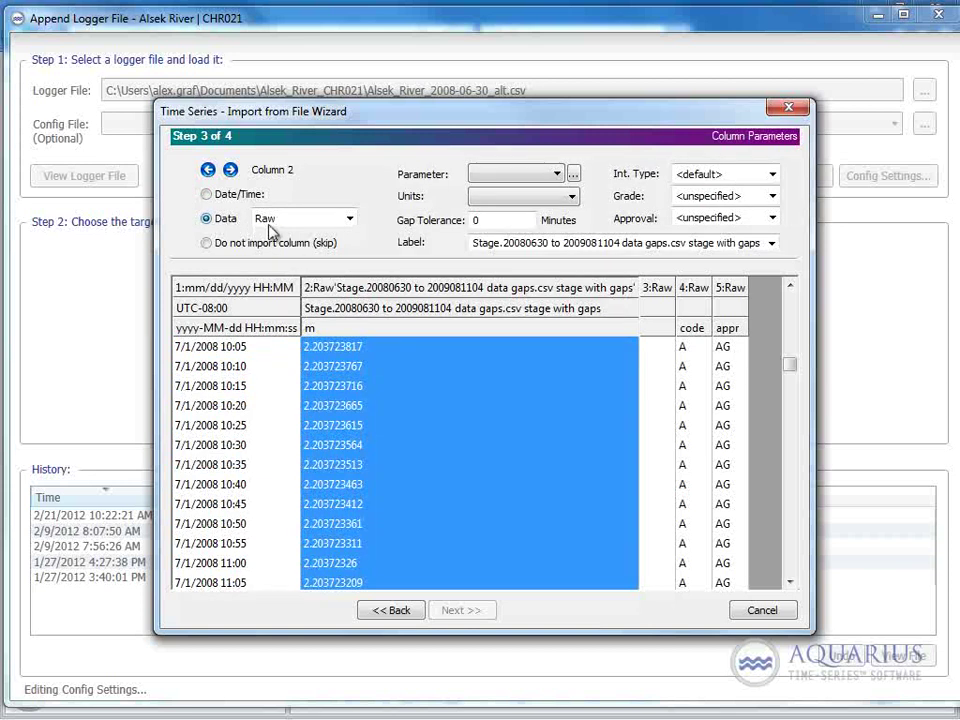
{"action": "left_click", "coordinate": [350, 220]}
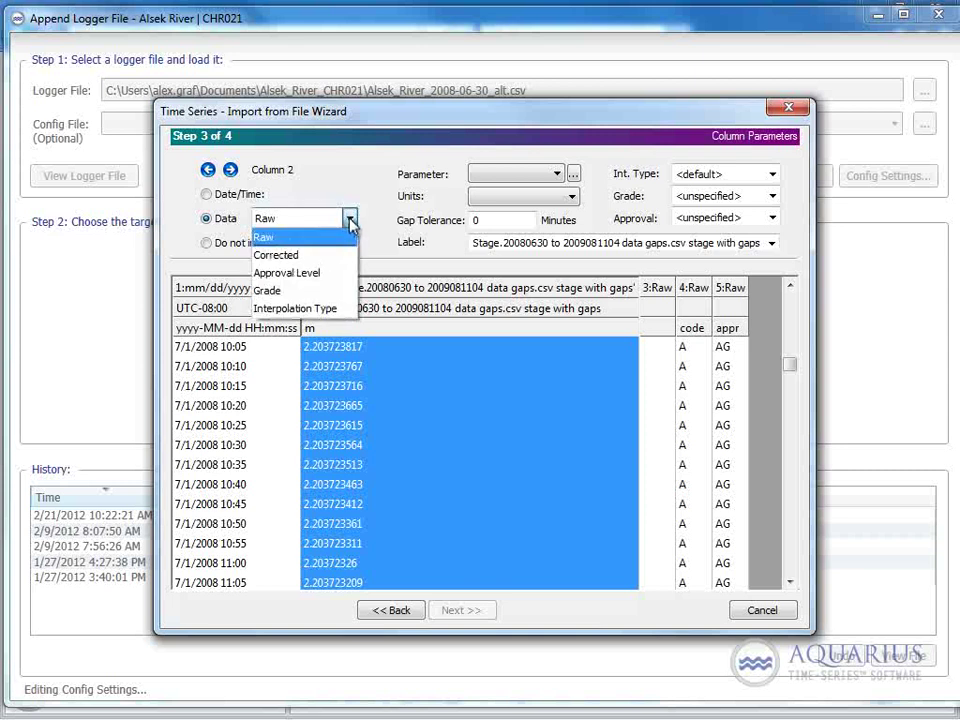
{"action": "left_click", "coordinate": [347, 241]}
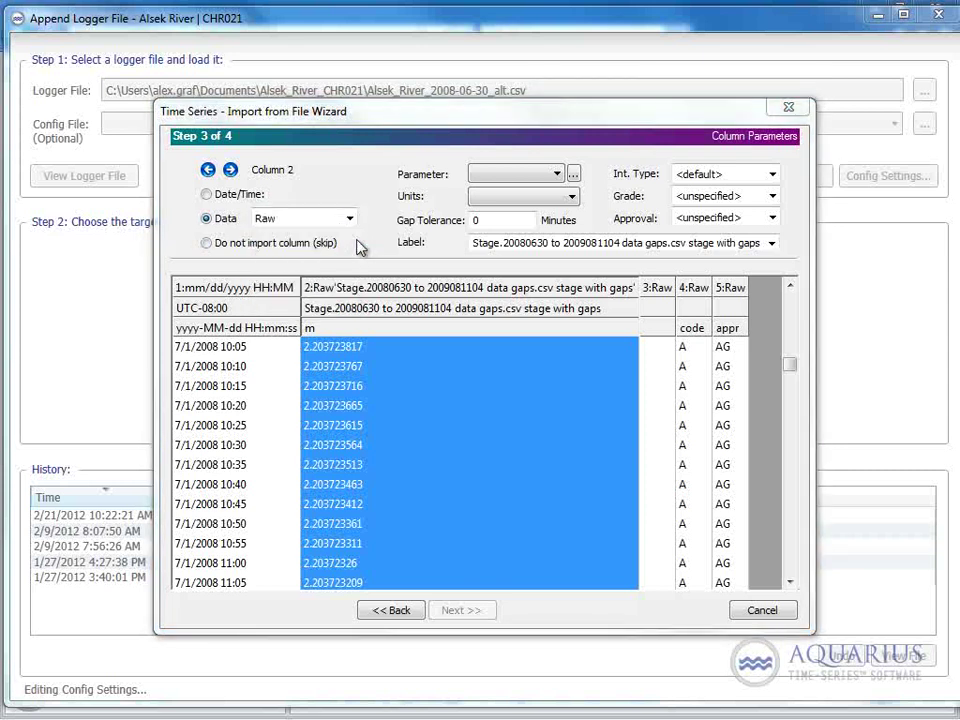
{"action": "left_click", "coordinate": [574, 175]}
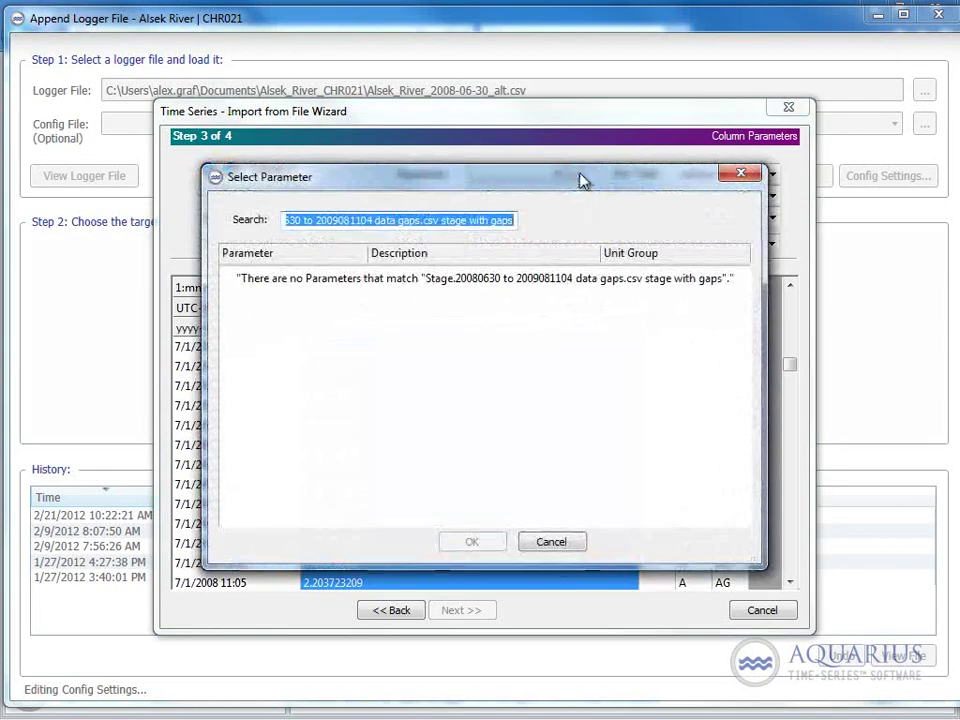
{"action": "type", "text": "stage"}
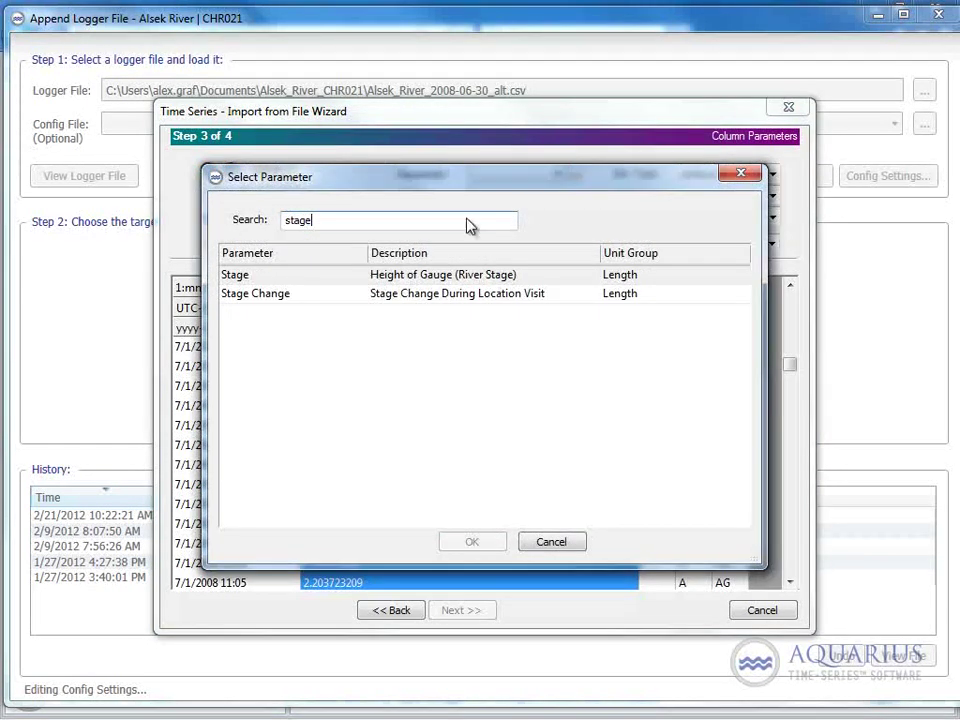
{"action": "left_click", "coordinate": [410, 279]}
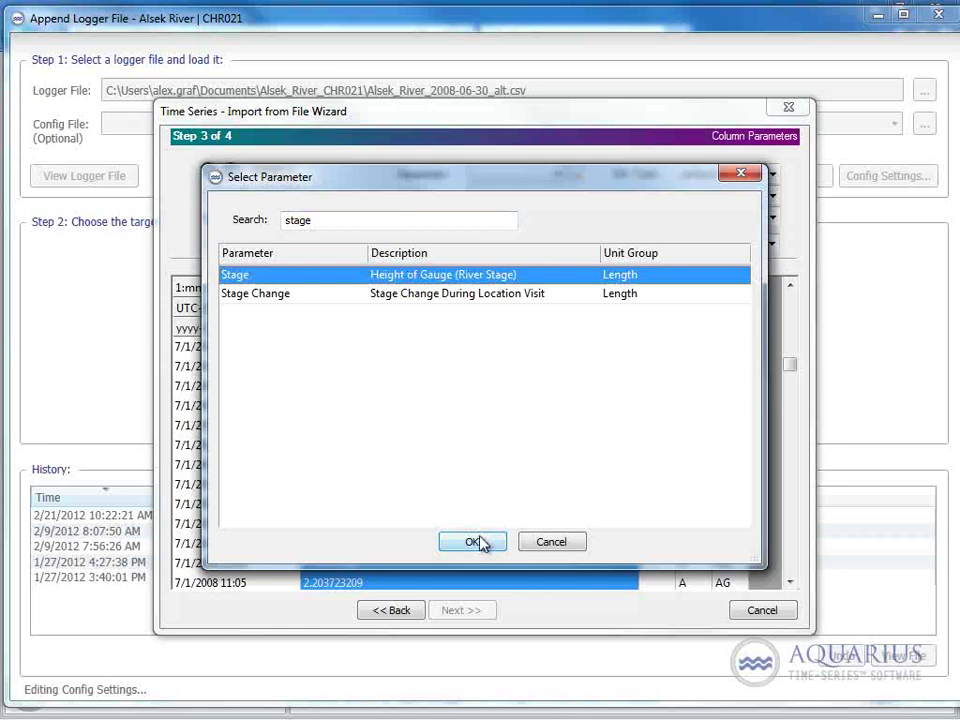
{"action": "left_click", "coordinate": [477, 541]}
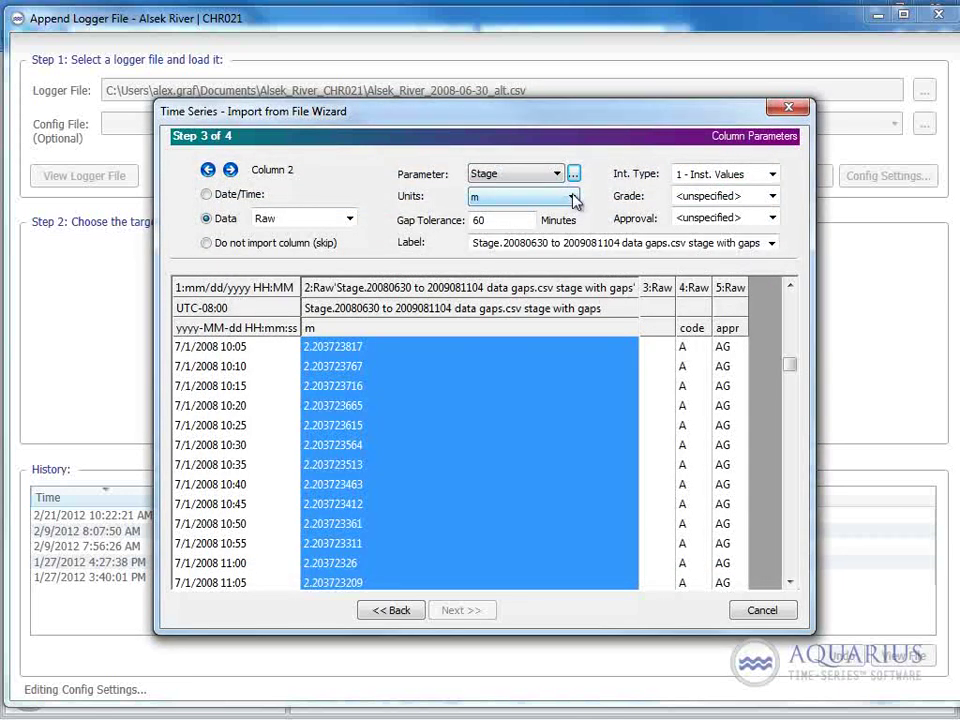
Set column 2's units to m and its gap tolerance to 30 minutes.
{"action": "left_click", "coordinate": [573, 198]}
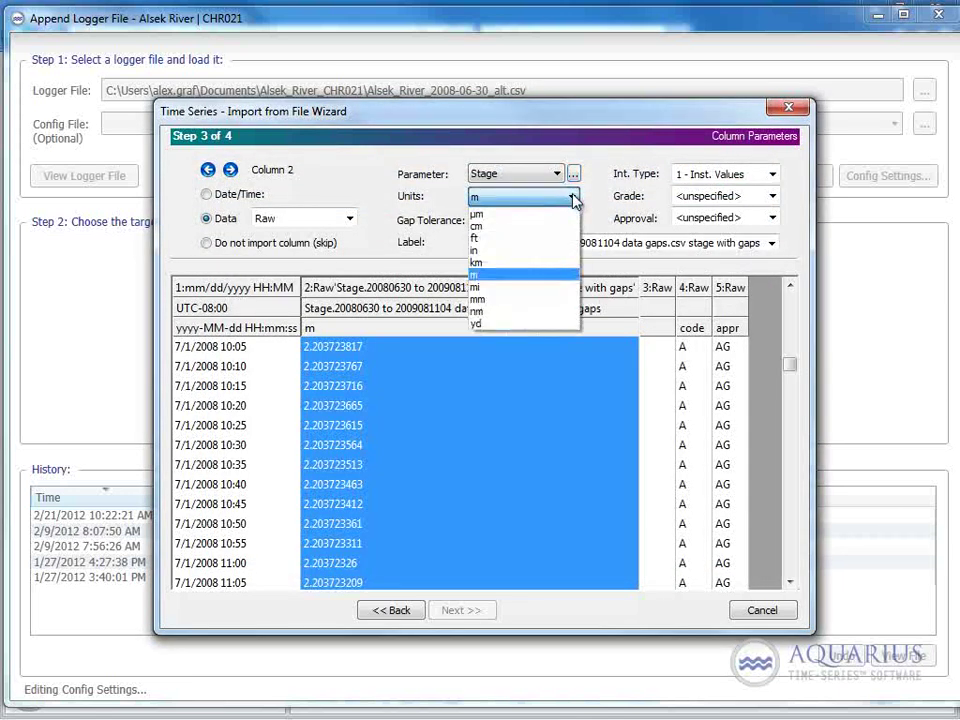
{"action": "left_click", "coordinate": [528, 276]}
{"action": "key", "text": "Tab"}
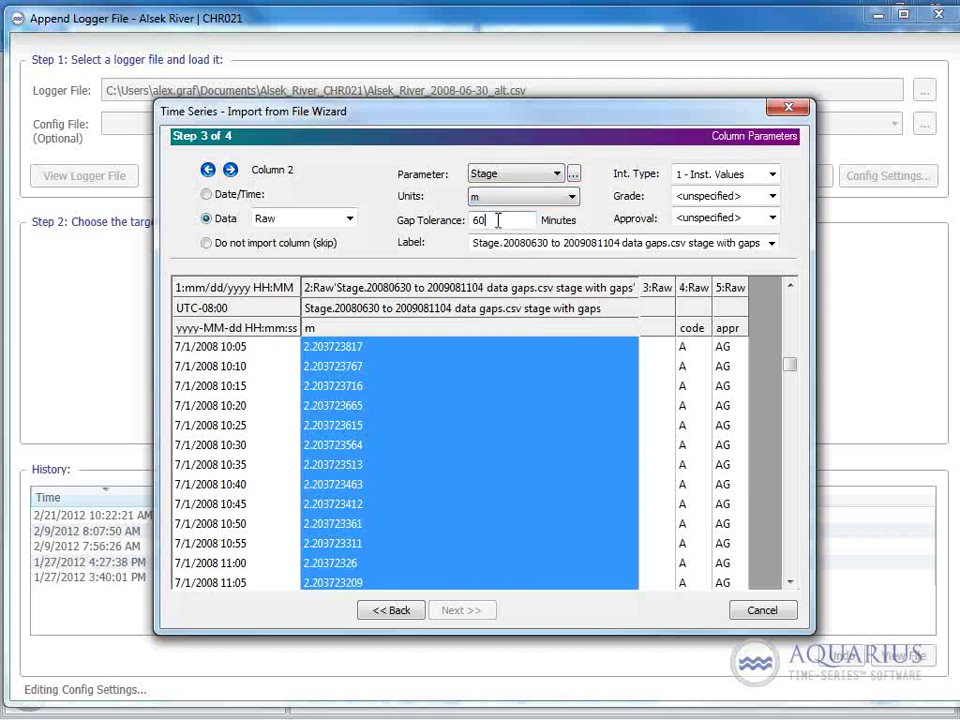
{"action": "type", "text": "30"}
{"action": "key", "text": "Tab"}
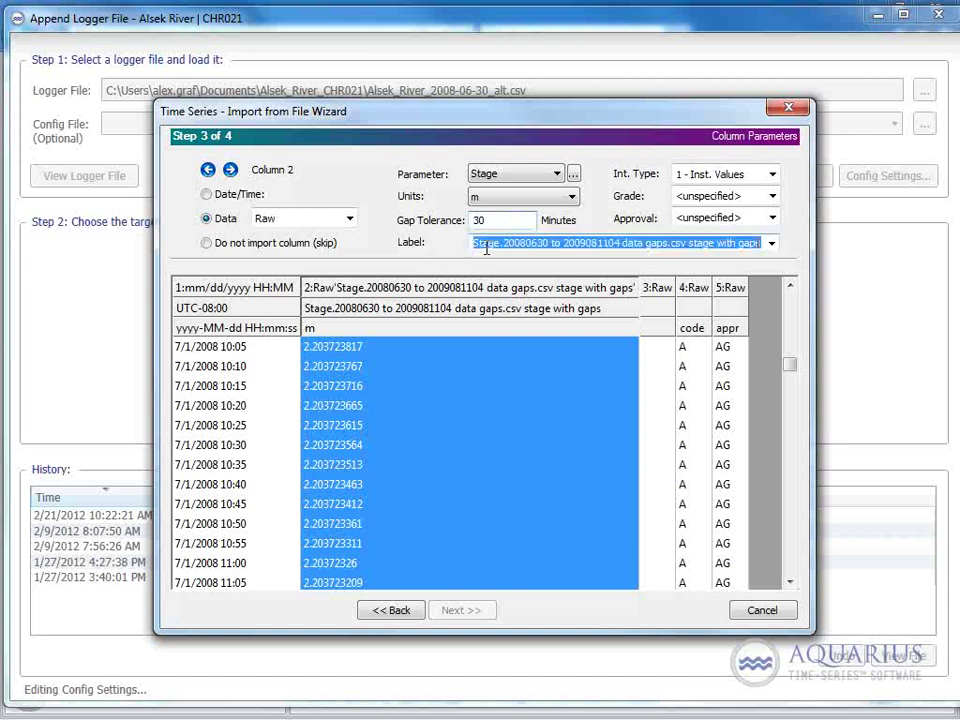
{"action": "left_click", "coordinate": [488, 221]}
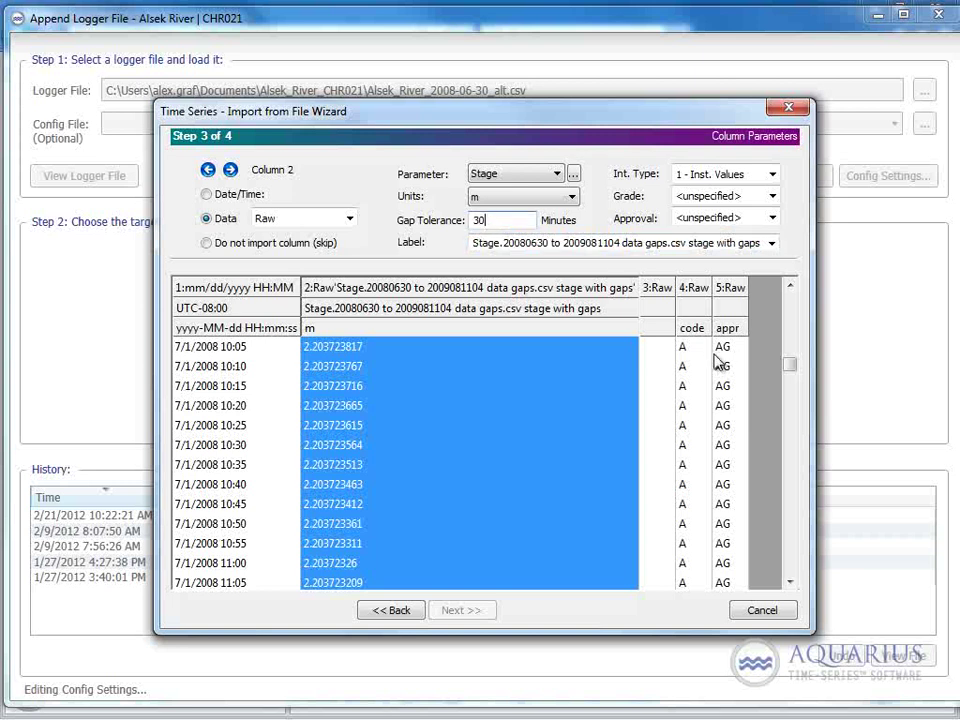
Examine the missing stage readings in column 2 and the interpolation types available for it.
{"action": "left_click_drag", "start_coordinate": [789, 364], "coordinate": [787, 296]}
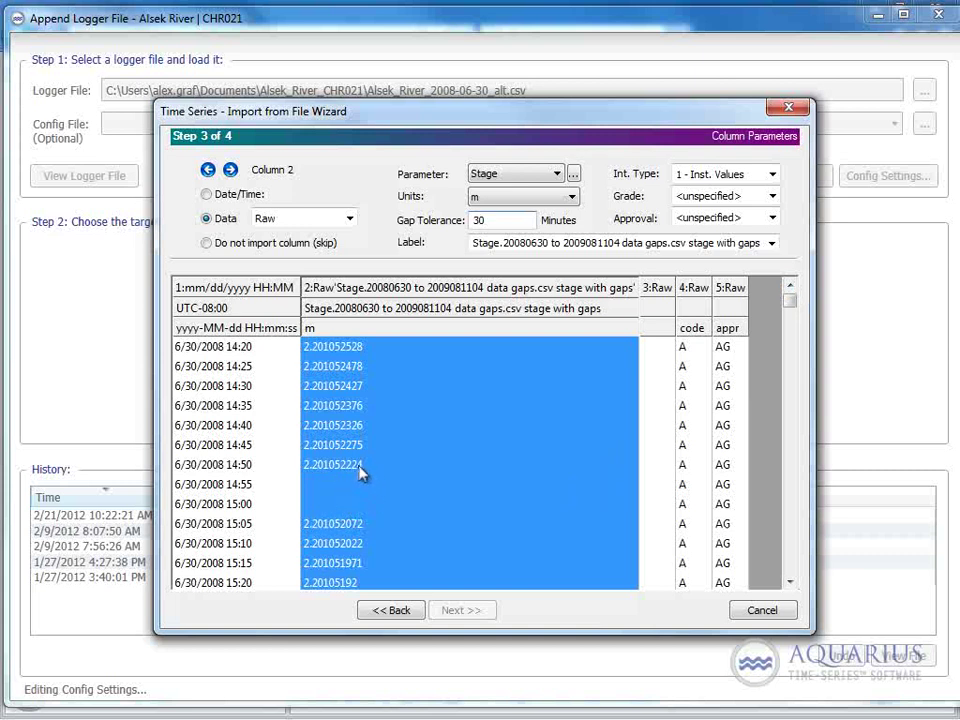
{"action": "left_click_drag", "start_coordinate": [790, 302], "coordinate": [795, 335]}
{"action": "left_click", "coordinate": [337, 441]}
{"action": "scroll", "coordinate": [336, 456], "scroll_direction": "down", "scroll_amount": 2}
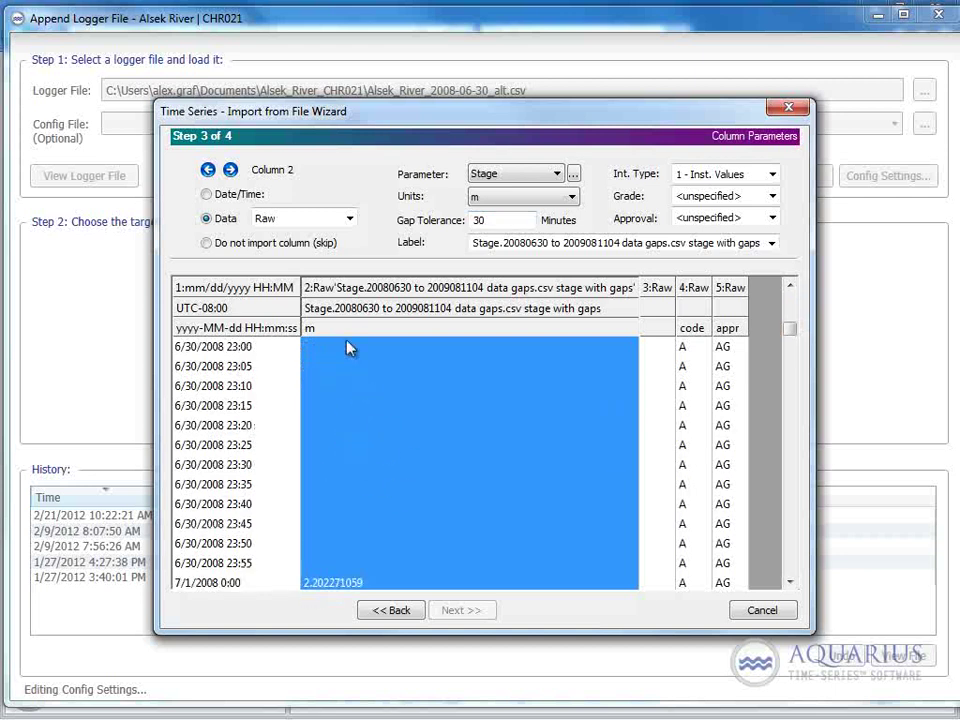
{"action": "left_click", "coordinate": [502, 220]}
{"action": "left_click", "coordinate": [776, 178]}
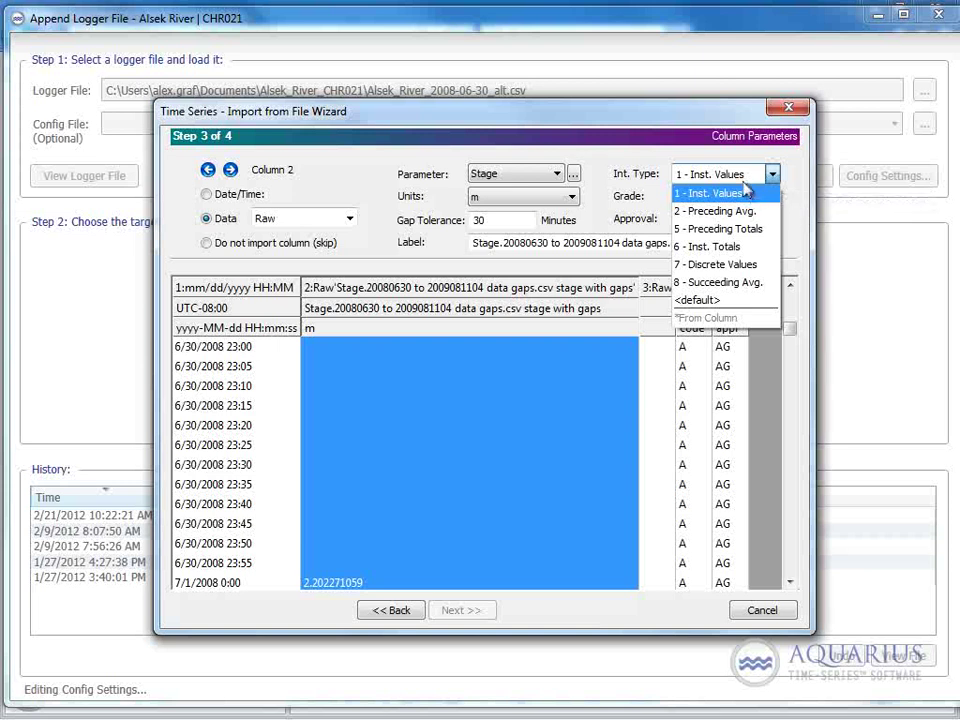
{"action": "left_click", "coordinate": [793, 327]}
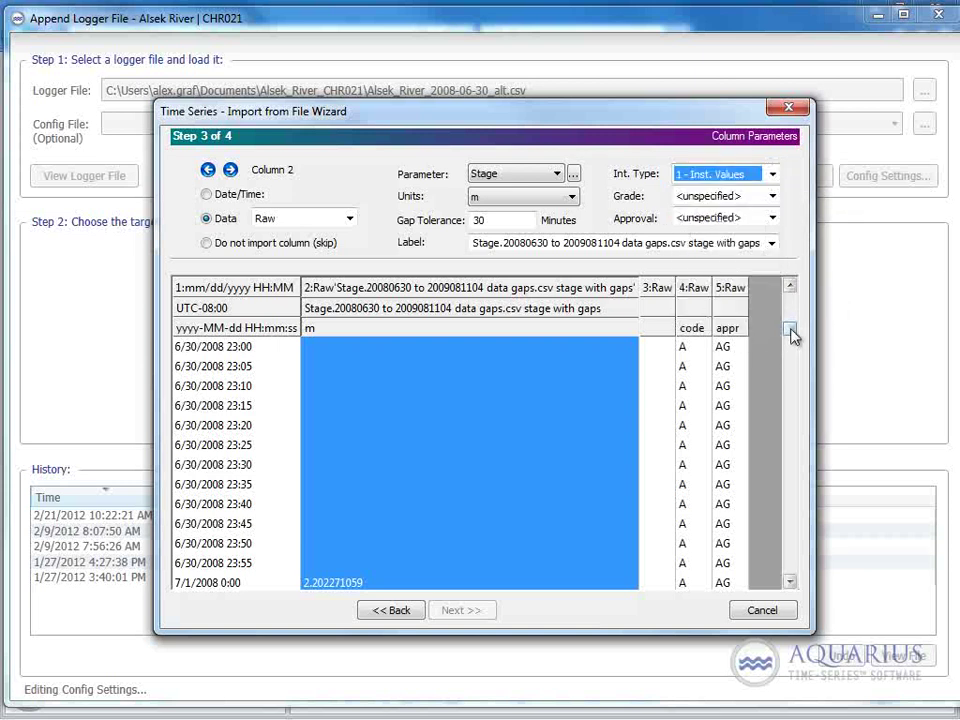
{"action": "left_click_drag", "start_coordinate": [793, 327], "coordinate": [793, 315]}
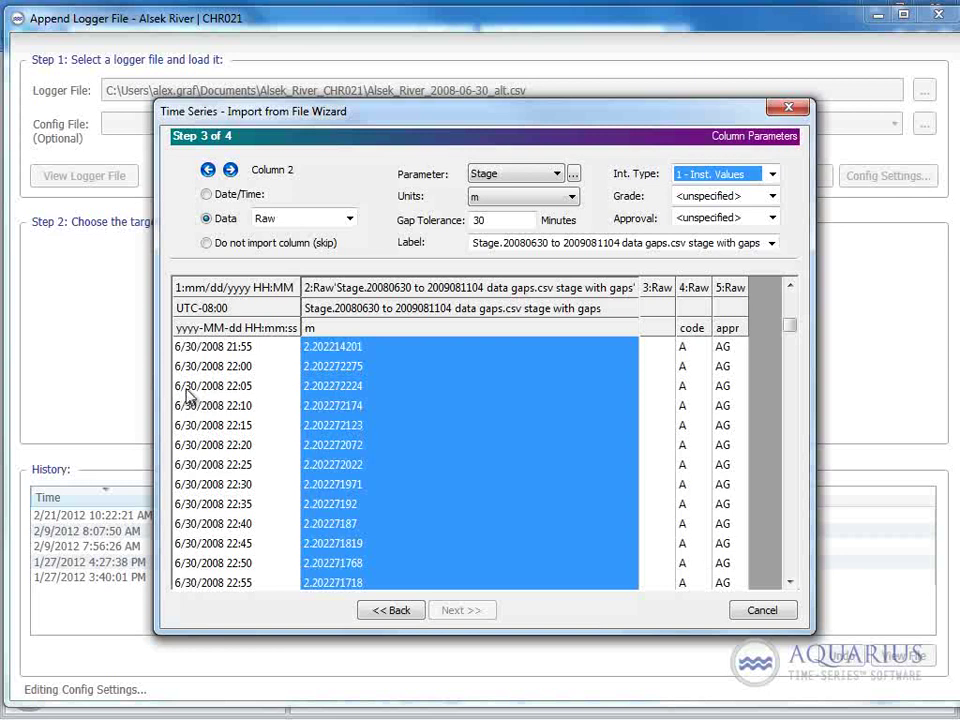
Choose 1 - Inst. Values as column 2's interpolation type and 0 - UNDEF as its grade.
{"action": "left_click", "coordinate": [773, 174]}
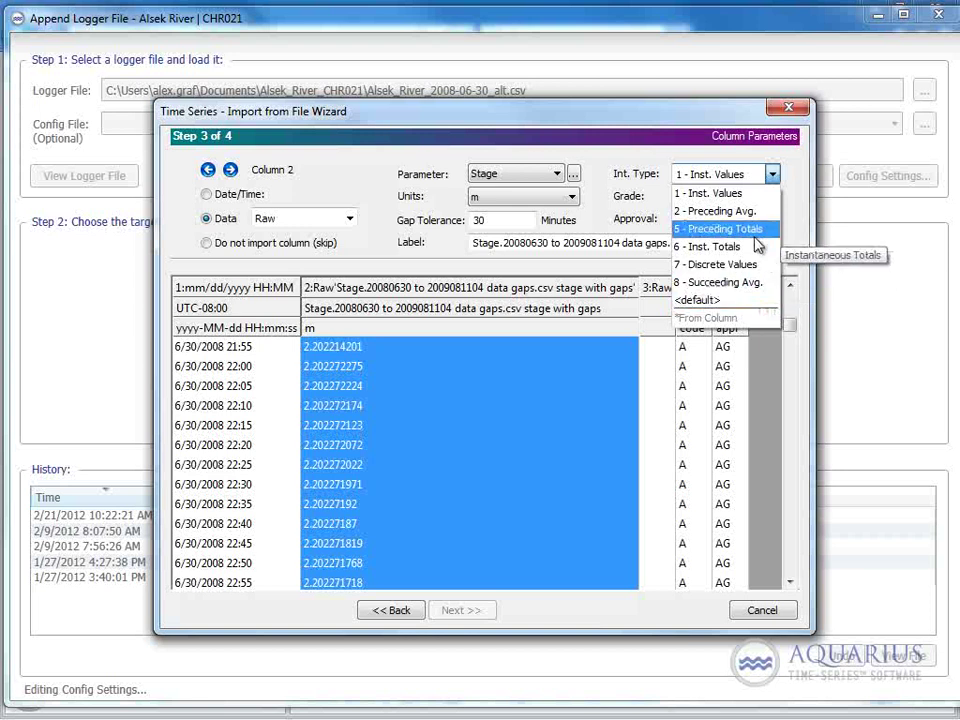
{"action": "left_click", "coordinate": [714, 193]}
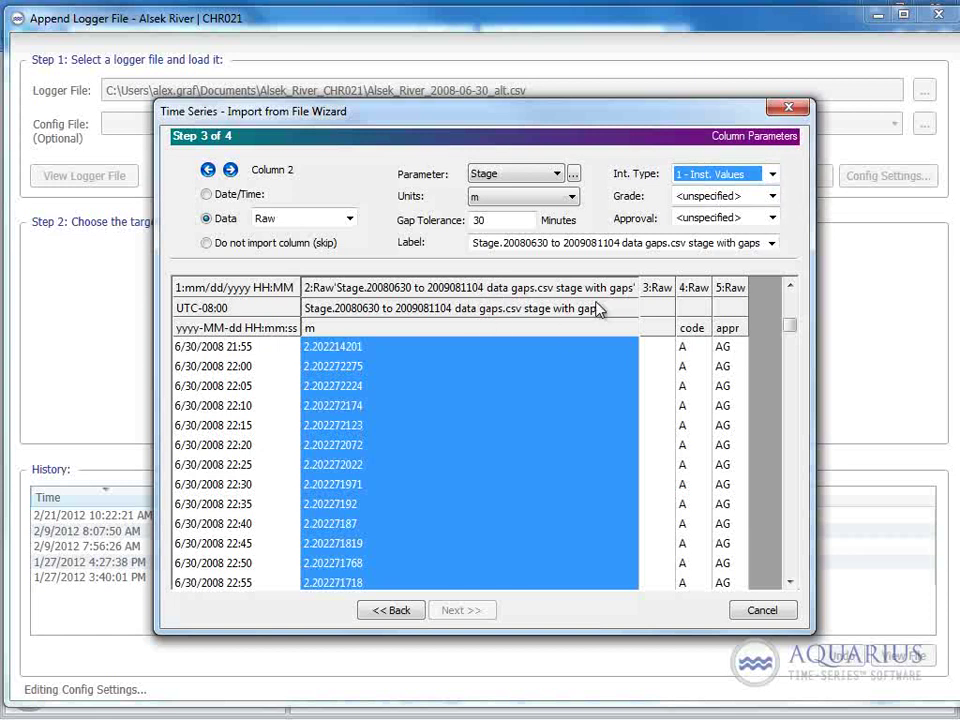
{"action": "left_click", "coordinate": [773, 196]}
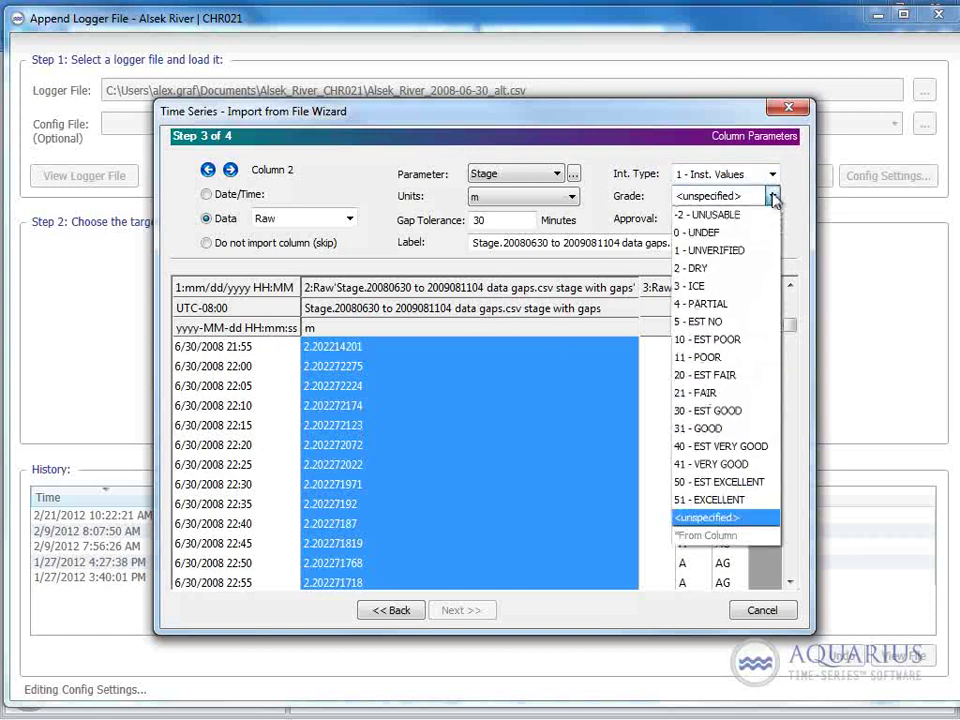
{"action": "left_click", "coordinate": [735, 233]}
Set column 2's approval to 0 - Undefined and change its label to "stage".
{"action": "left_click", "coordinate": [772, 218]}
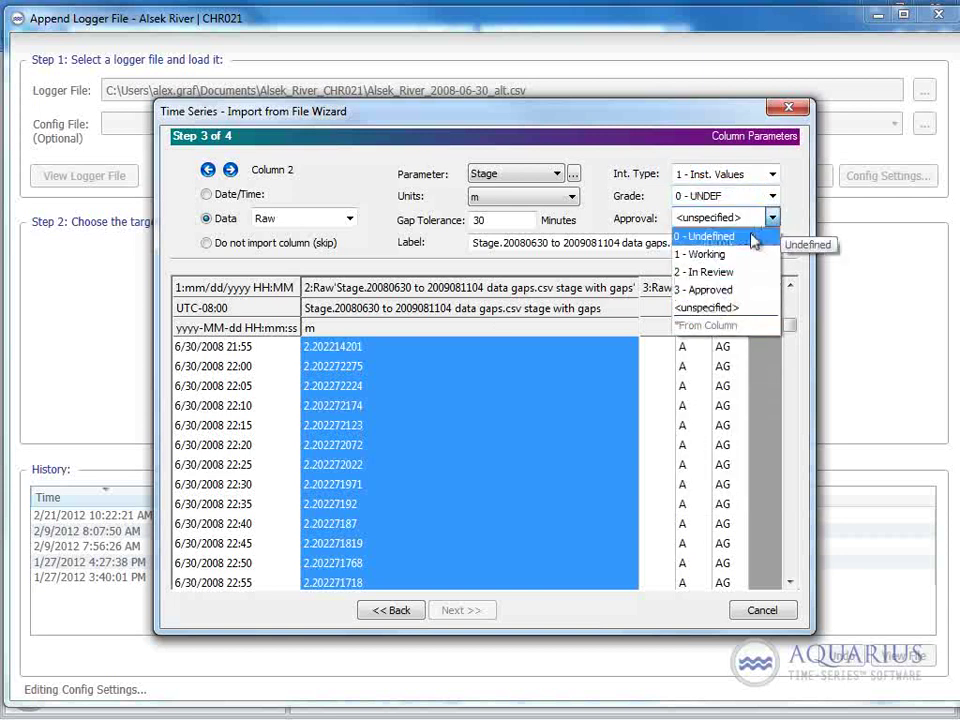
{"action": "left_click", "coordinate": [752, 238]}
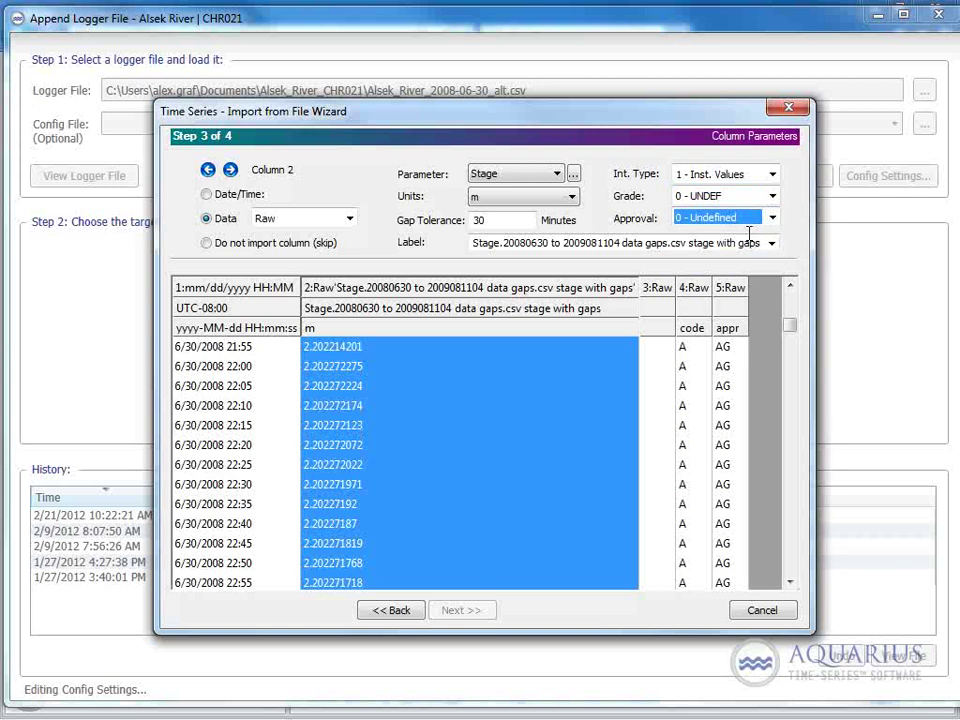
{"action": "left_click", "coordinate": [512, 243]}
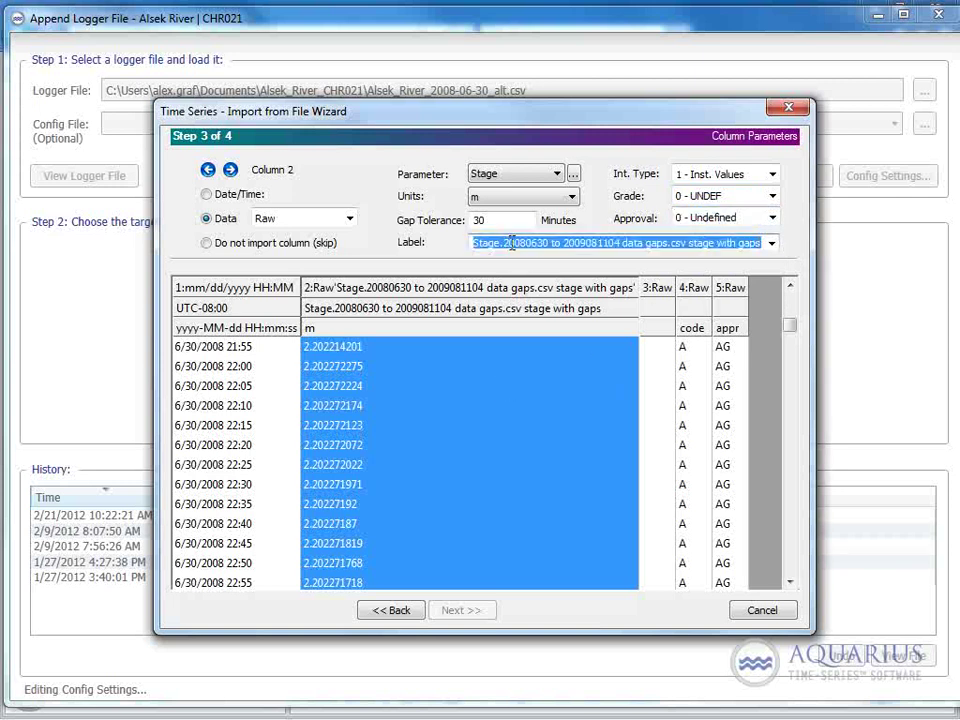
{"action": "type", "text": "stage"}
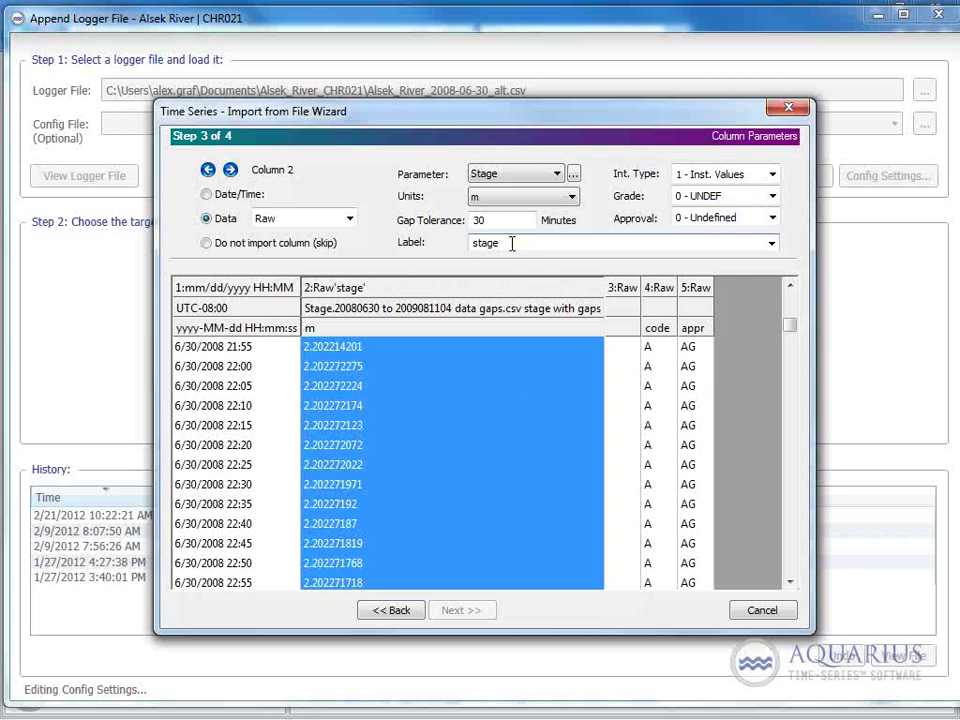
Exclude the empty column 3 from the import and set column 4's data type to Grade.
{"action": "left_click", "coordinate": [620, 290]}
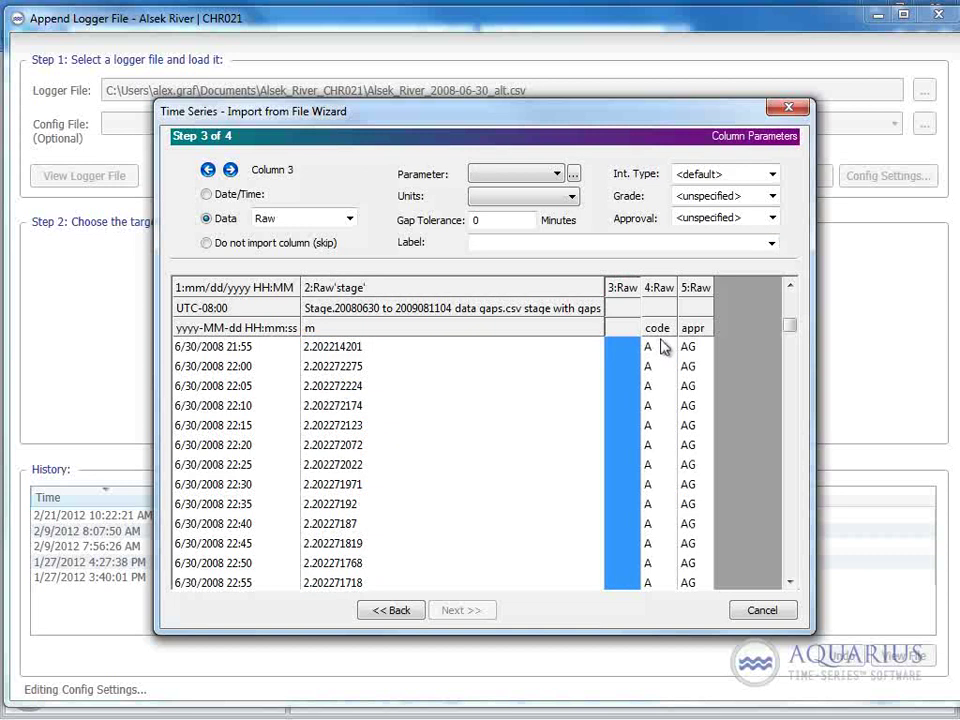
{"action": "left_click", "coordinate": [248, 249]}
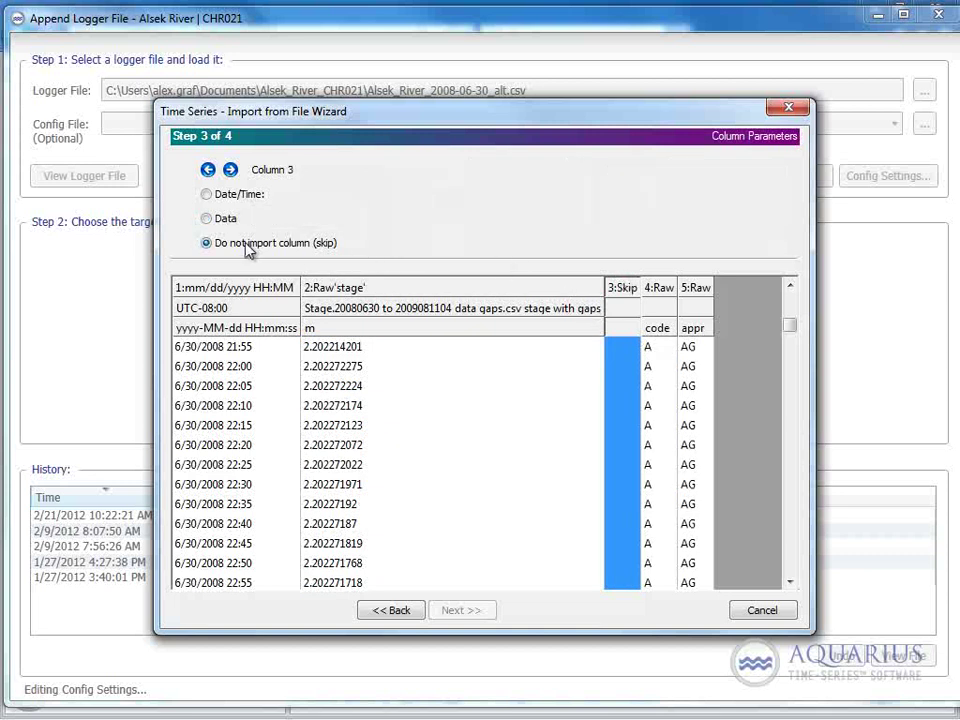
{"action": "left_click", "coordinate": [657, 313]}
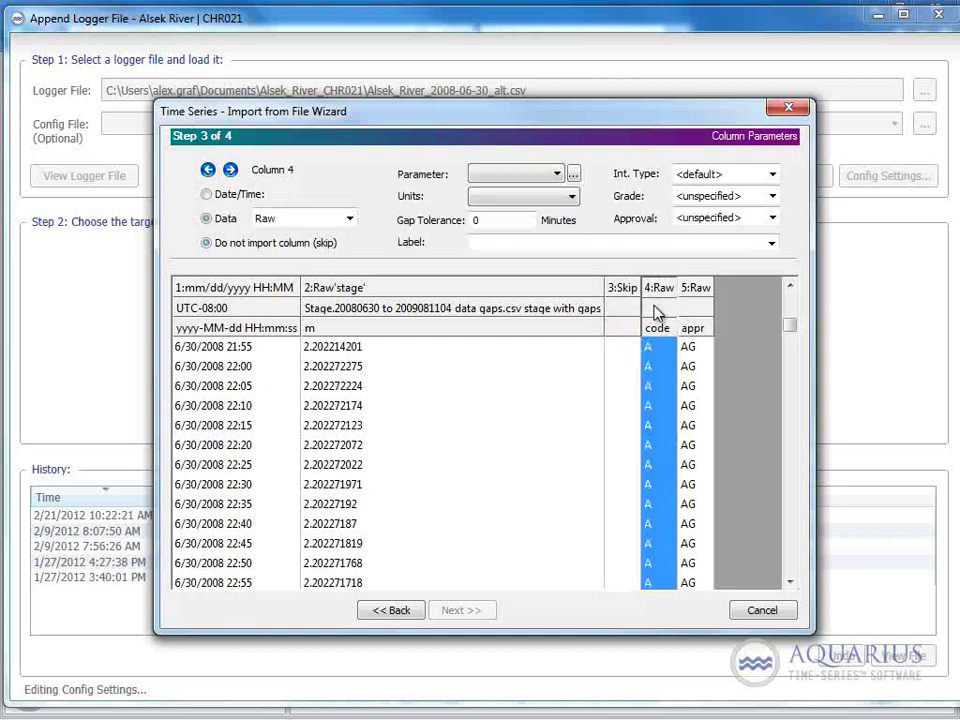
{"action": "left_click", "coordinate": [350, 221]}
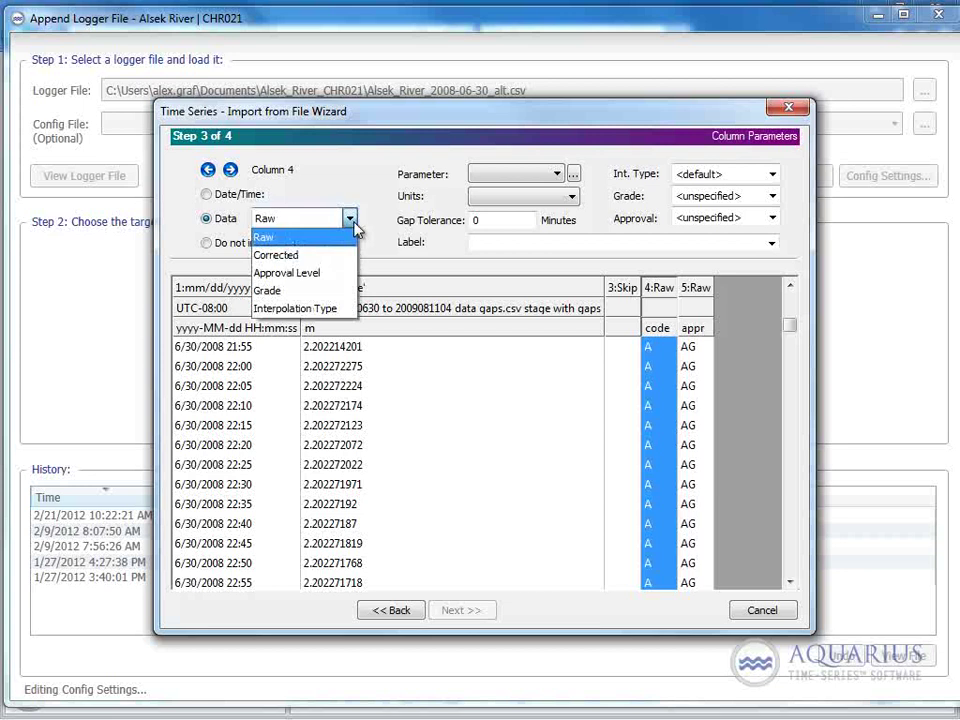
{"action": "left_click", "coordinate": [294, 291]}
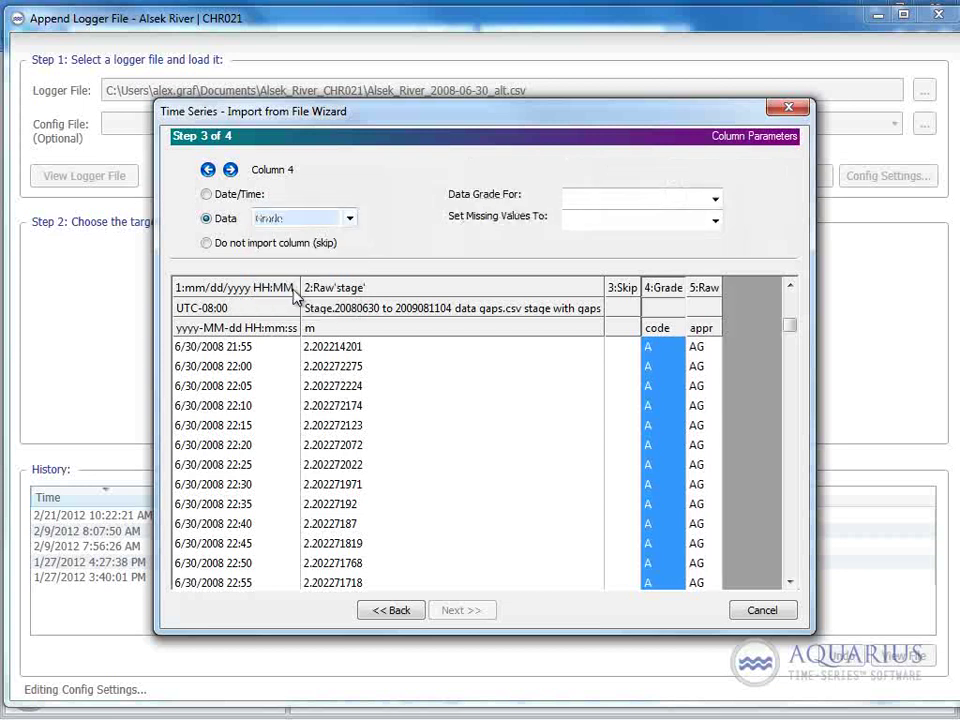
Try assigning column 4's grades to 2:Raw'stage', and exclude both columns 4 and 5 from the import.
{"action": "left_click", "coordinate": [713, 200]}
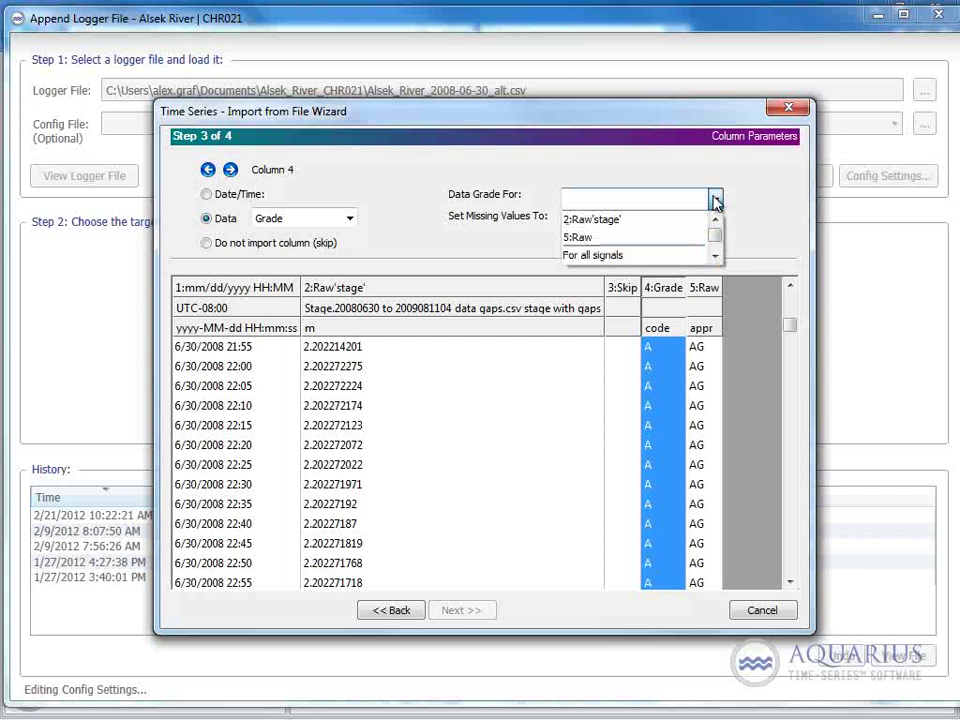
{"action": "left_click", "coordinate": [611, 220]}
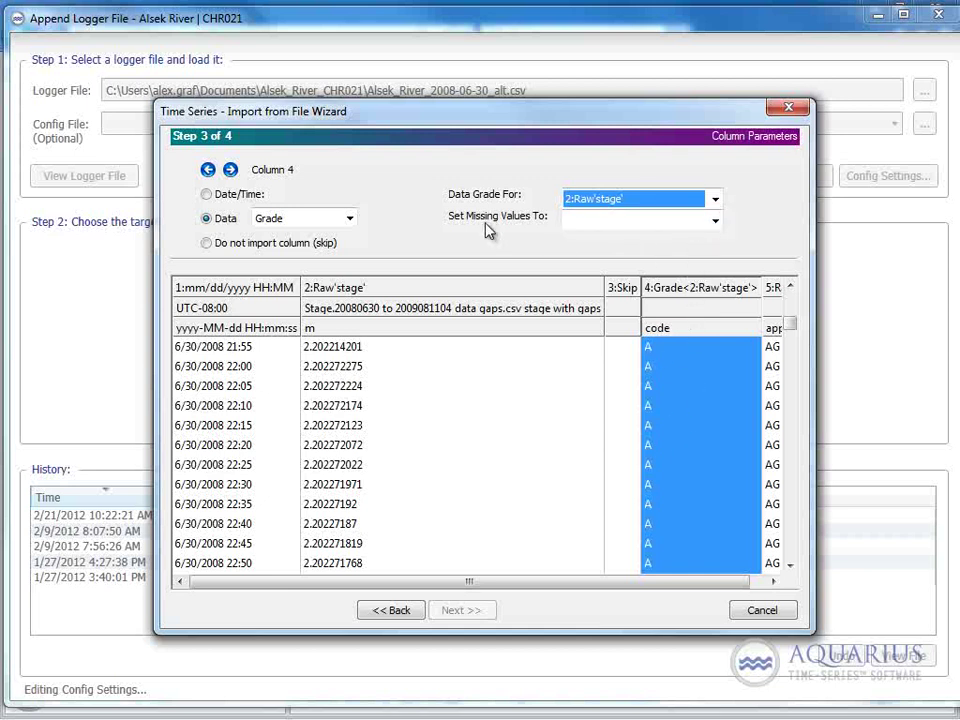
{"action": "left_click", "coordinate": [258, 244]}
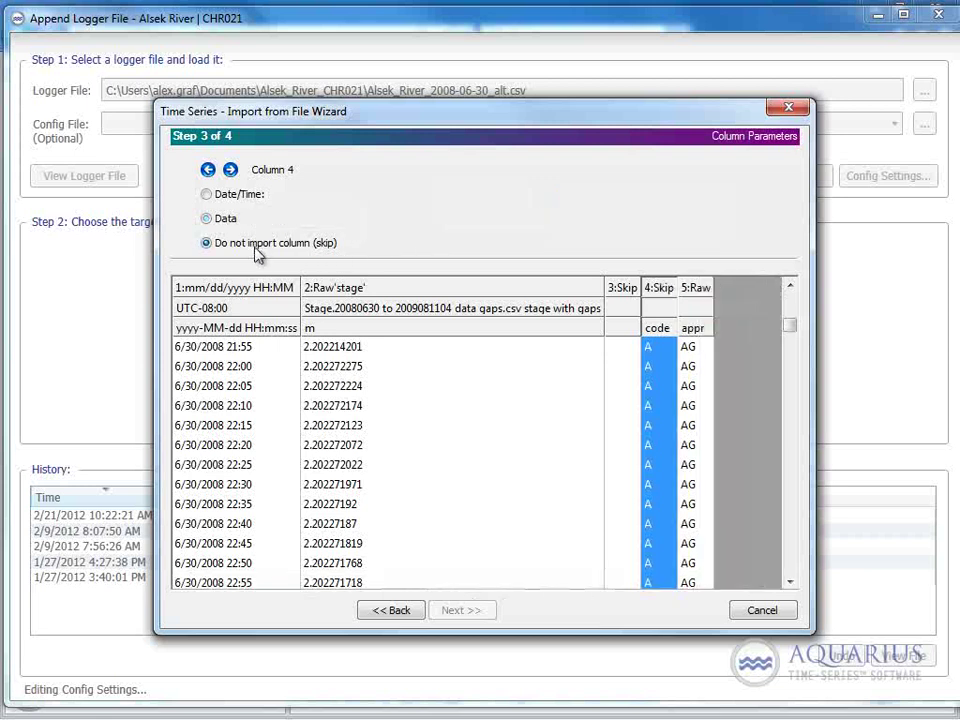
{"action": "left_click", "coordinate": [690, 310]}
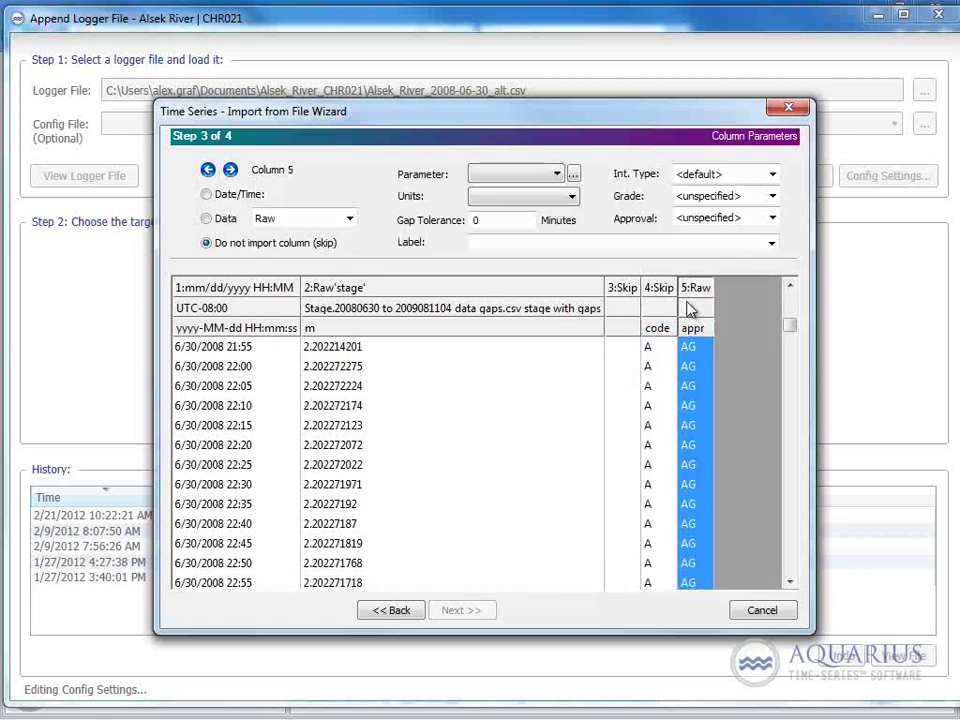
{"action": "left_click", "coordinate": [238, 245]}
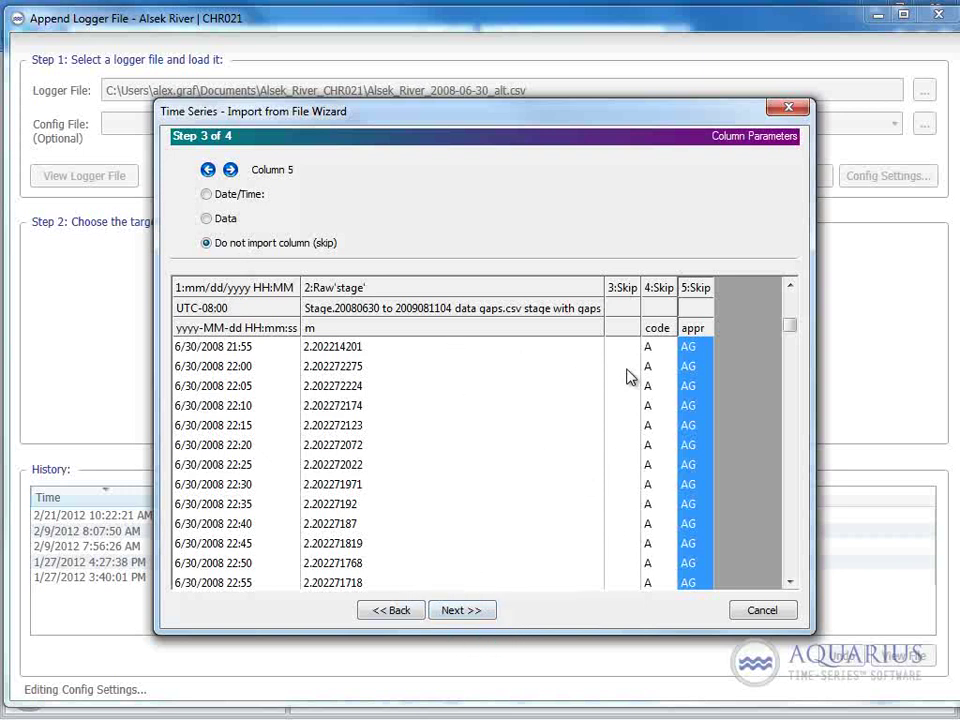
Review the import settings of columns 4, 3 and 2 and proceed to saving the configuration.
{"action": "left_click", "coordinate": [662, 347]}
{"action": "left_click", "coordinate": [625, 352]}
{"action": "left_click", "coordinate": [542, 347]}
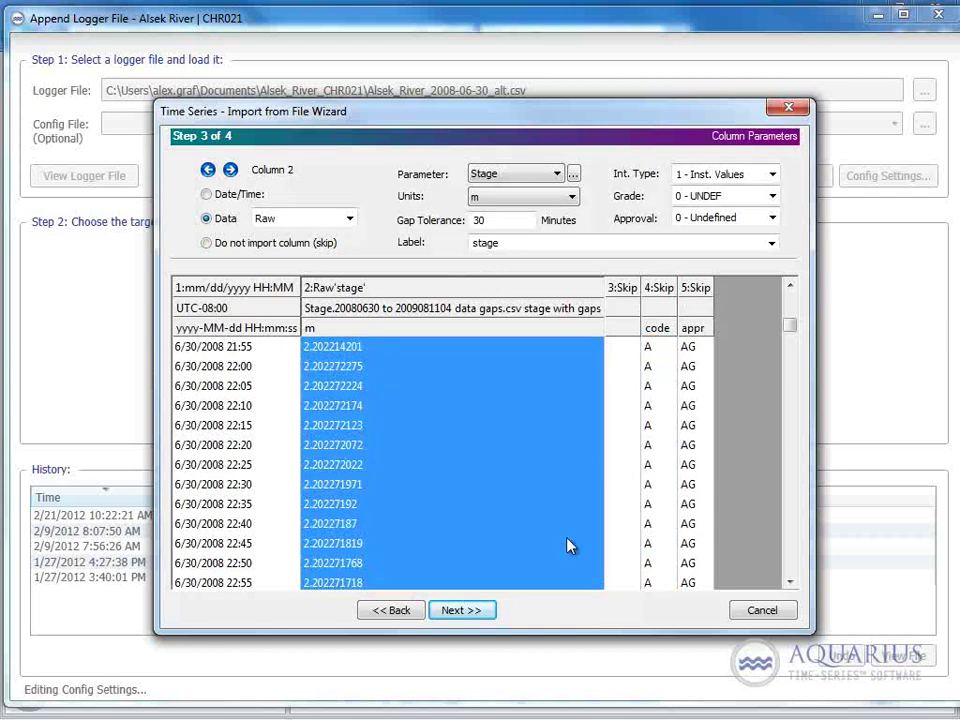
{"action": "left_click", "coordinate": [478, 619]}
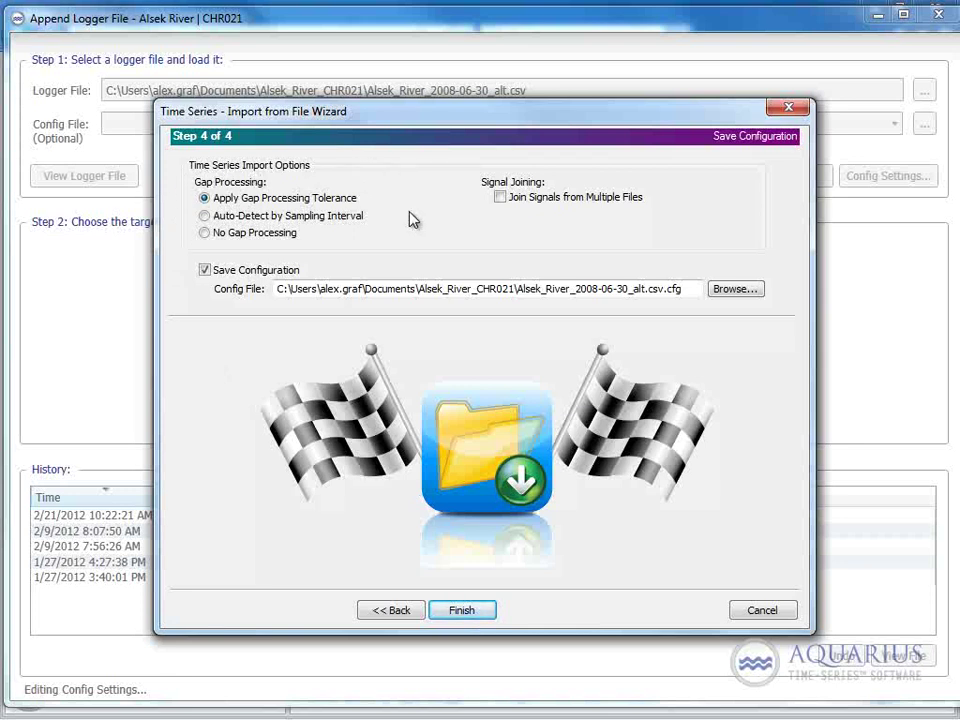
Use Apply Gap Processing Tolerance for gap processing and finish the import, saving the configuration as Alsek_River_2008-06-30_alt.csv.cfg.
{"action": "left_click", "coordinate": [256, 235]}
{"action": "left_click", "coordinate": [250, 218]}
{"action": "left_click", "coordinate": [228, 202]}
{"action": "left_click", "coordinate": [688, 289]}
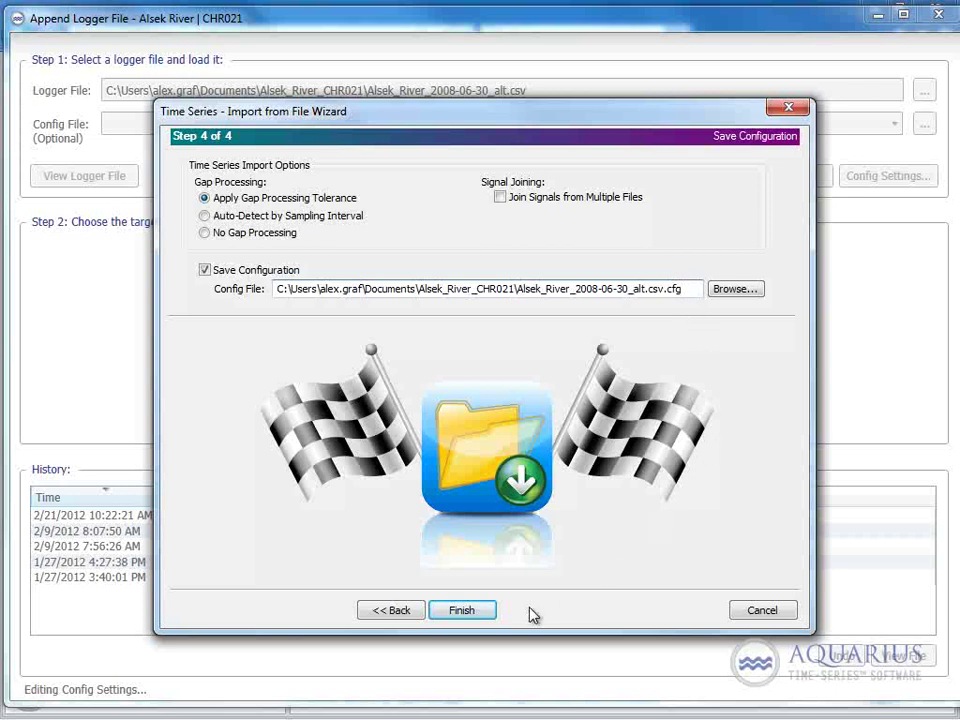
{"action": "left_click", "coordinate": [457, 611]}
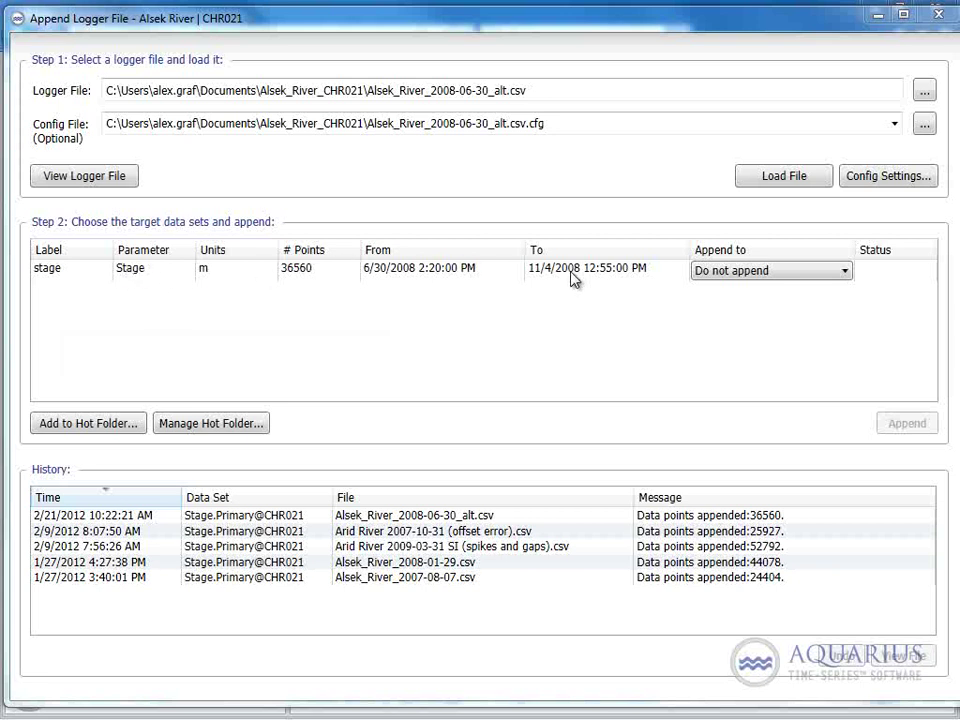
Append the loaded stage data to the Stage.Secondary@CHR021 data set and dismiss the append result.
{"action": "left_click", "coordinate": [829, 275]}
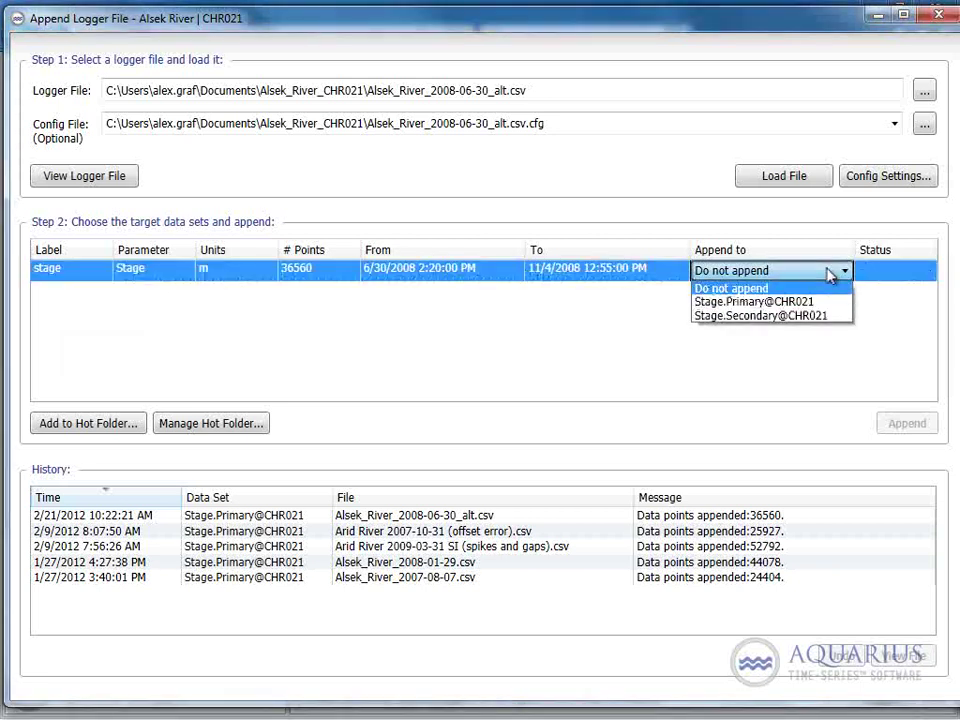
{"action": "left_click", "coordinate": [795, 318]}
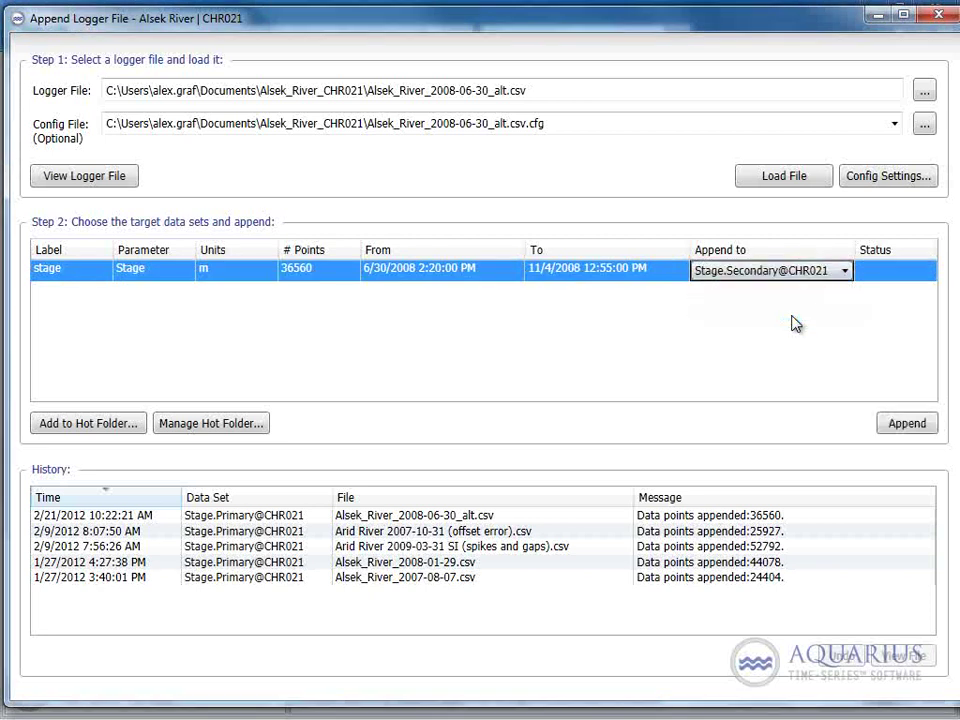
{"action": "left_click", "coordinate": [906, 426]}
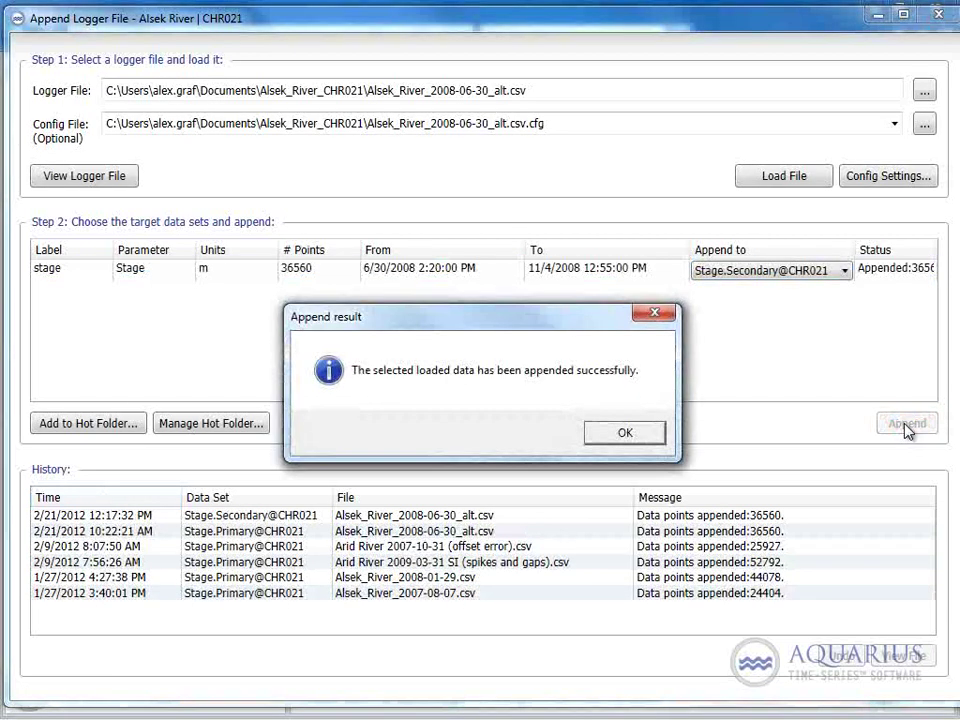
{"action": "left_click", "coordinate": [636, 434]}
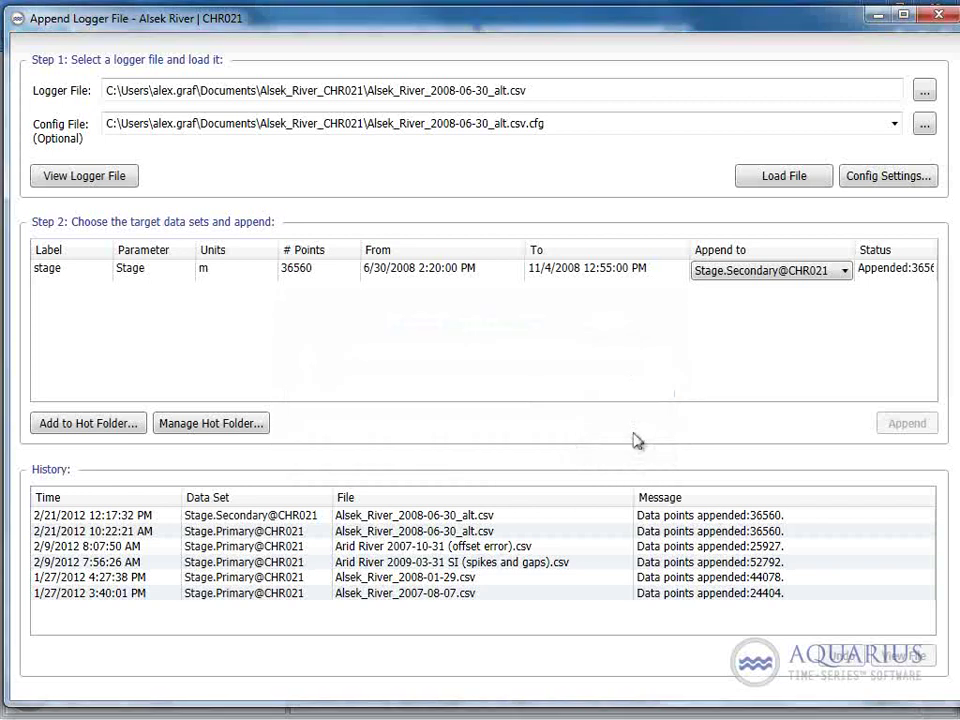
Undo the newest append to Stage.Secondary@CHR021 from the history, agreeing to delete its data points.
{"action": "left_click", "coordinate": [219, 518]}
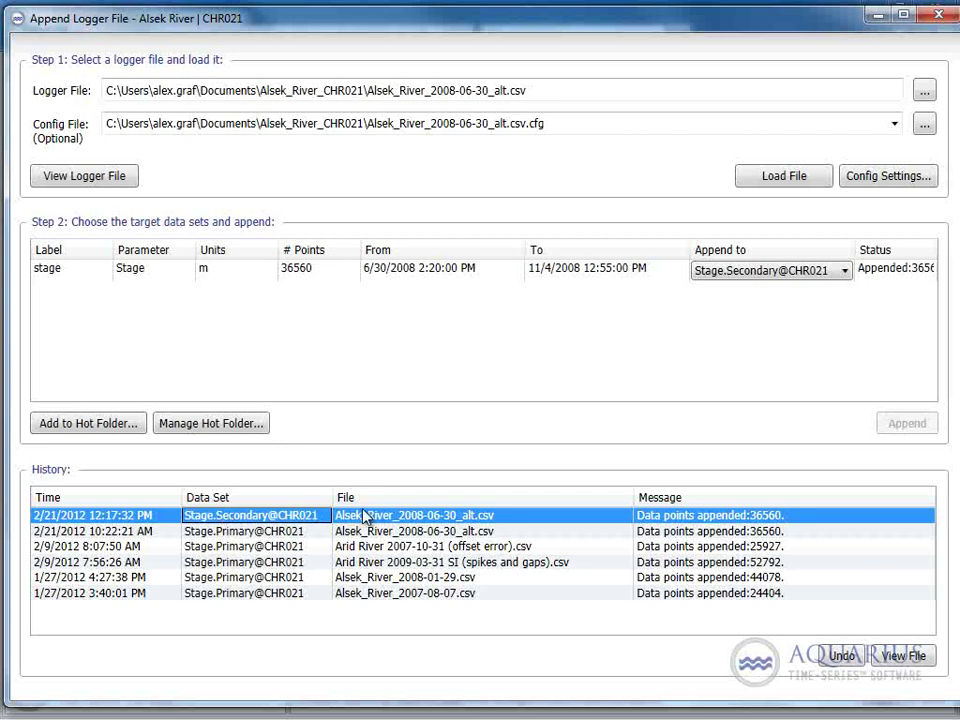
{"action": "left_click", "coordinate": [843, 658]}
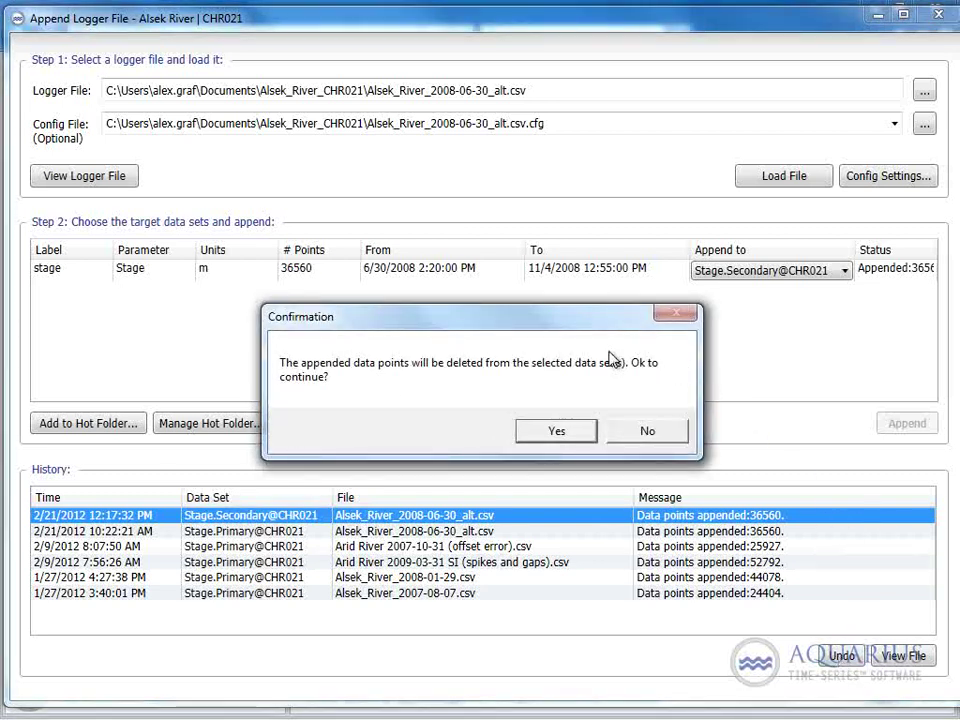
{"action": "left_click", "coordinate": [552, 440]}
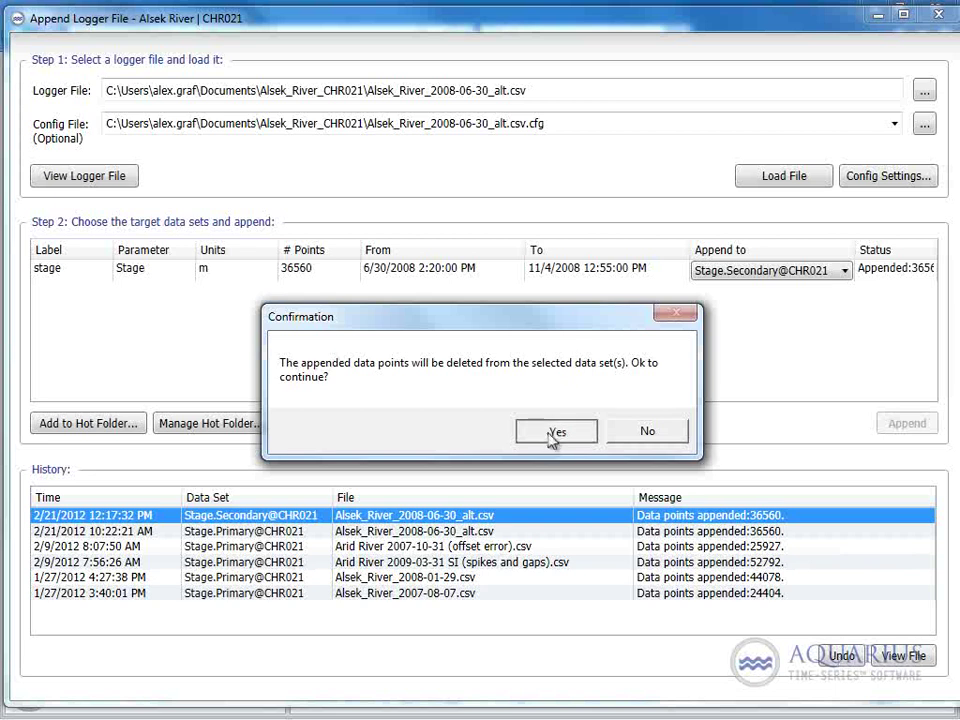